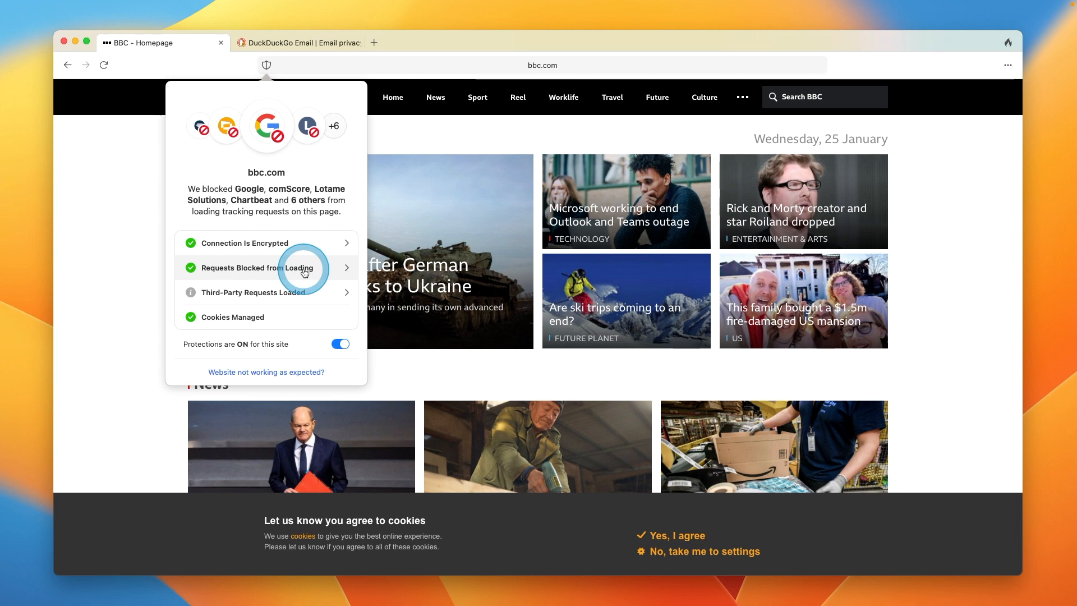
Open the options for clearing browsing history and data from the BBC homepage.
click(1007, 43)
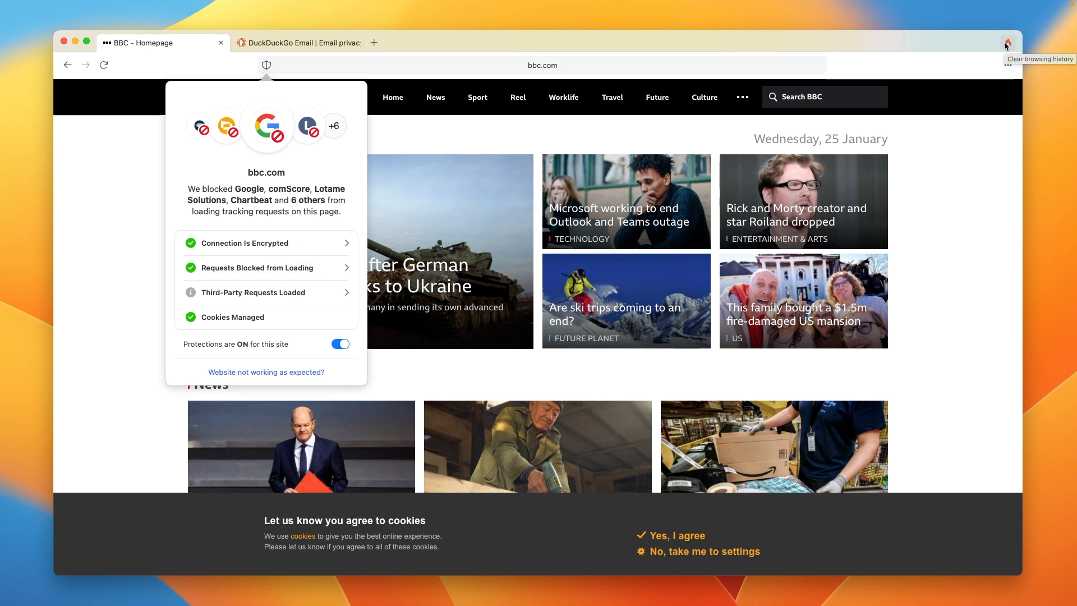
click(1007, 44)
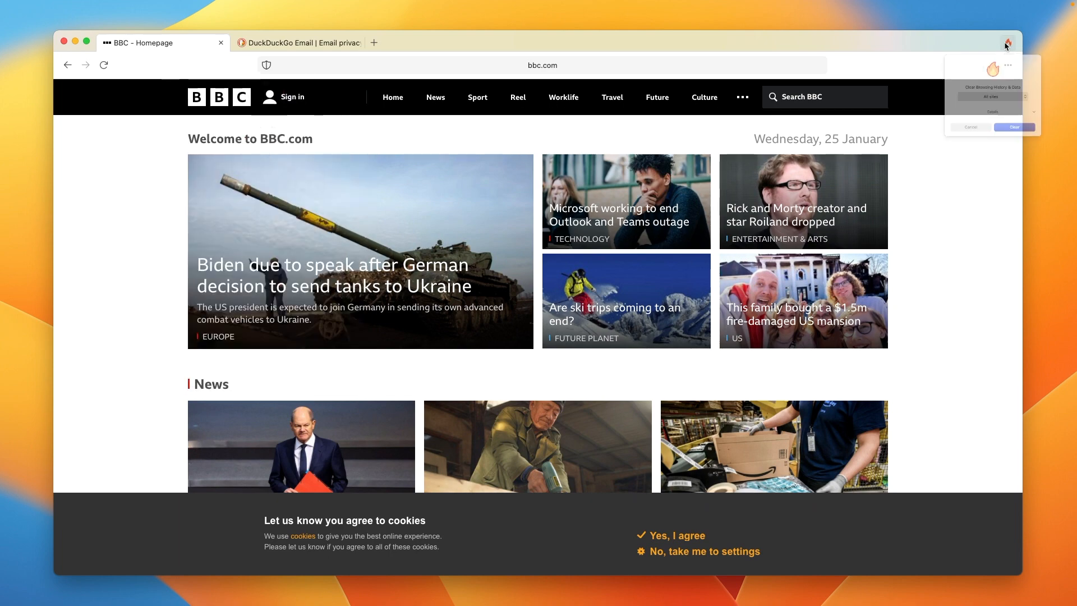
click(1009, 192)
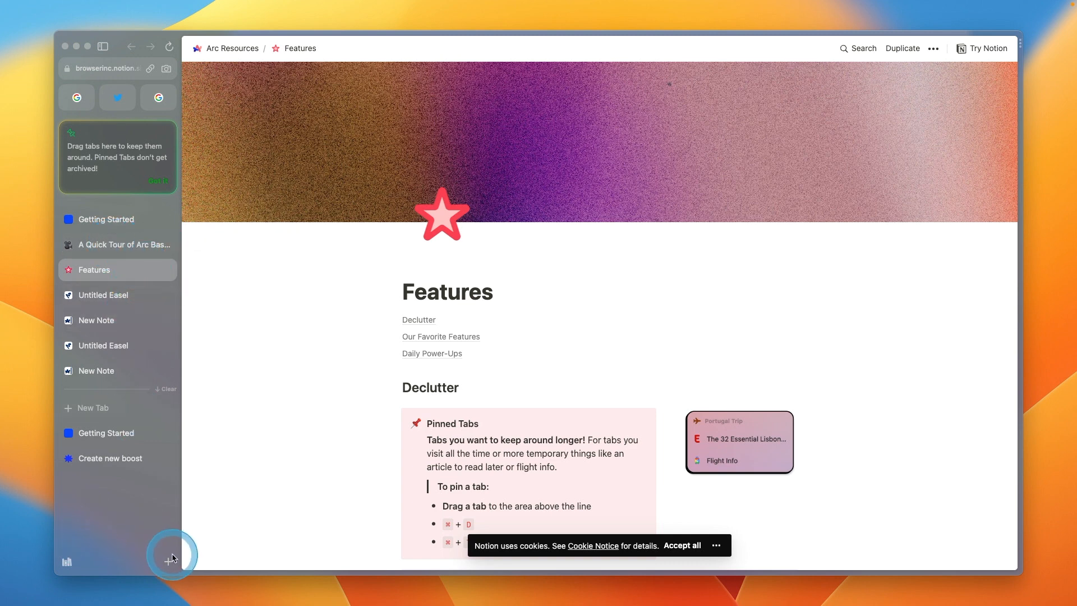
Switch to Arc, create a new easel, and start a new boost to show its template choices.
click(167, 561)
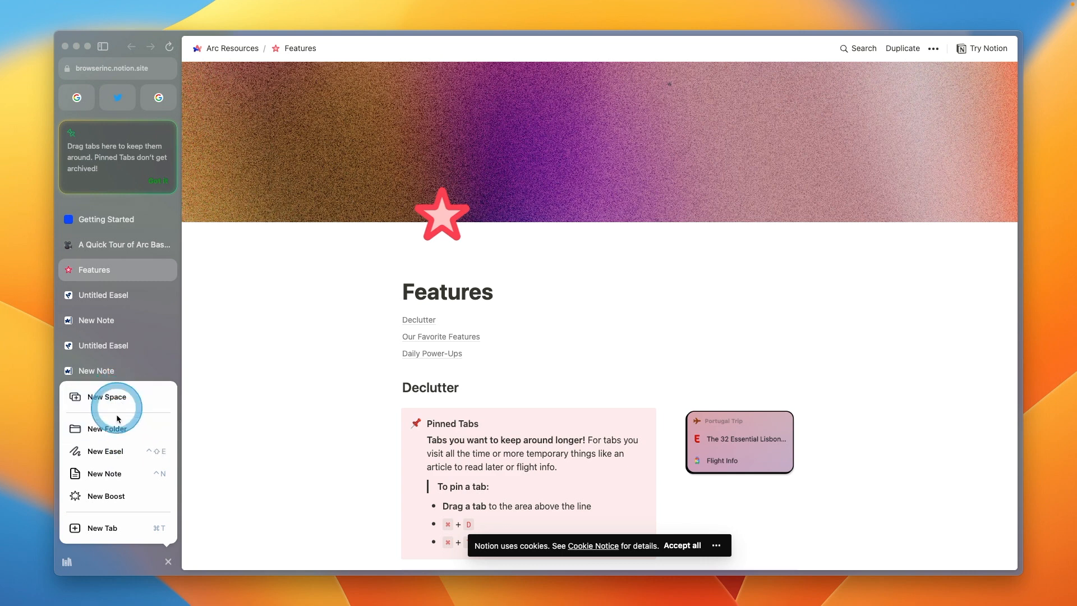
click(111, 452)
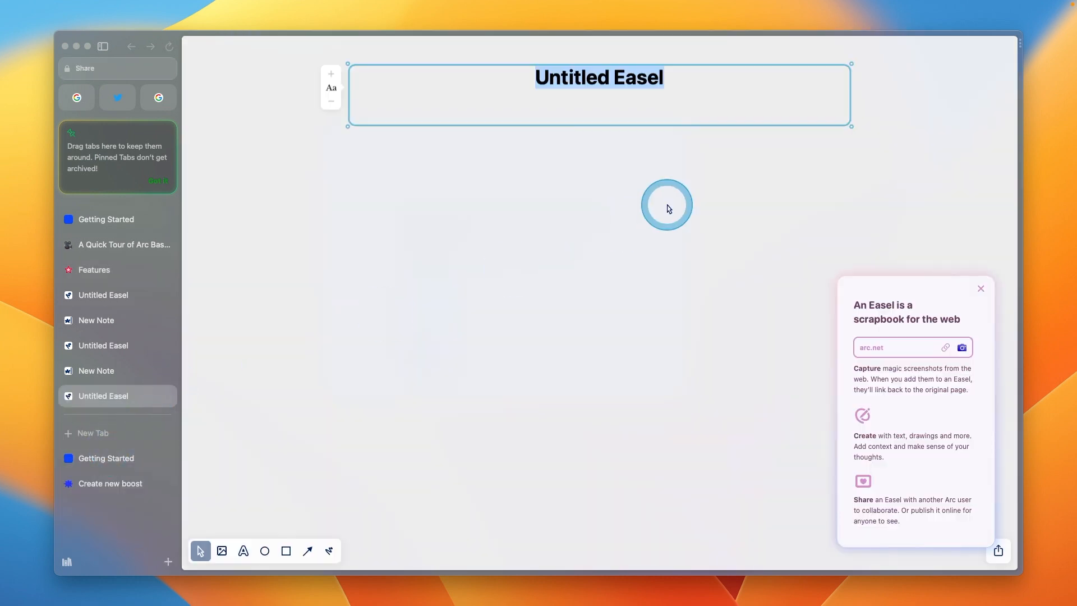
click(167, 562)
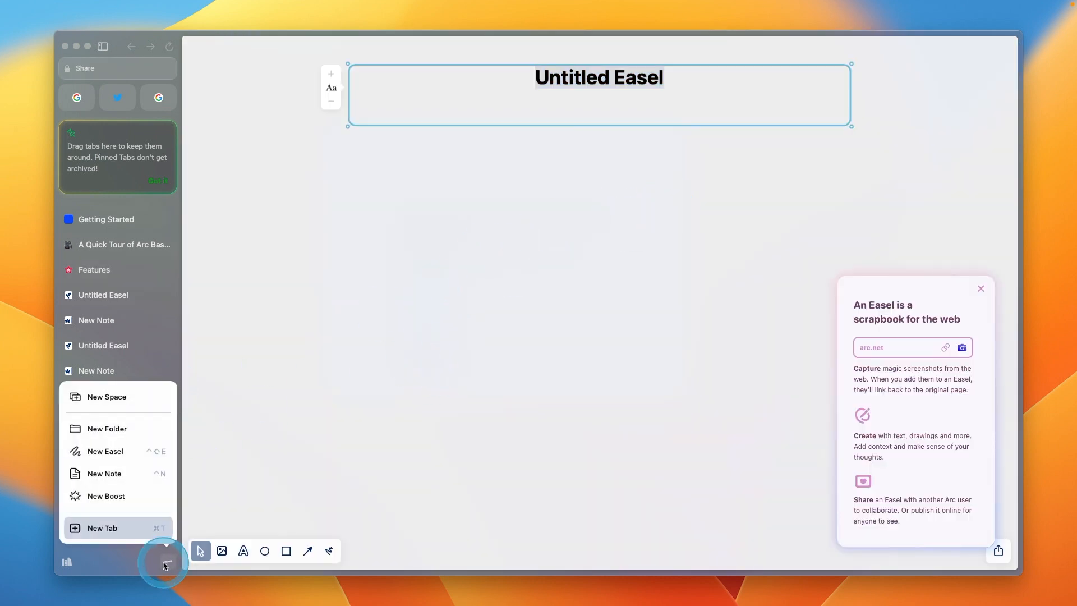
click(115, 496)
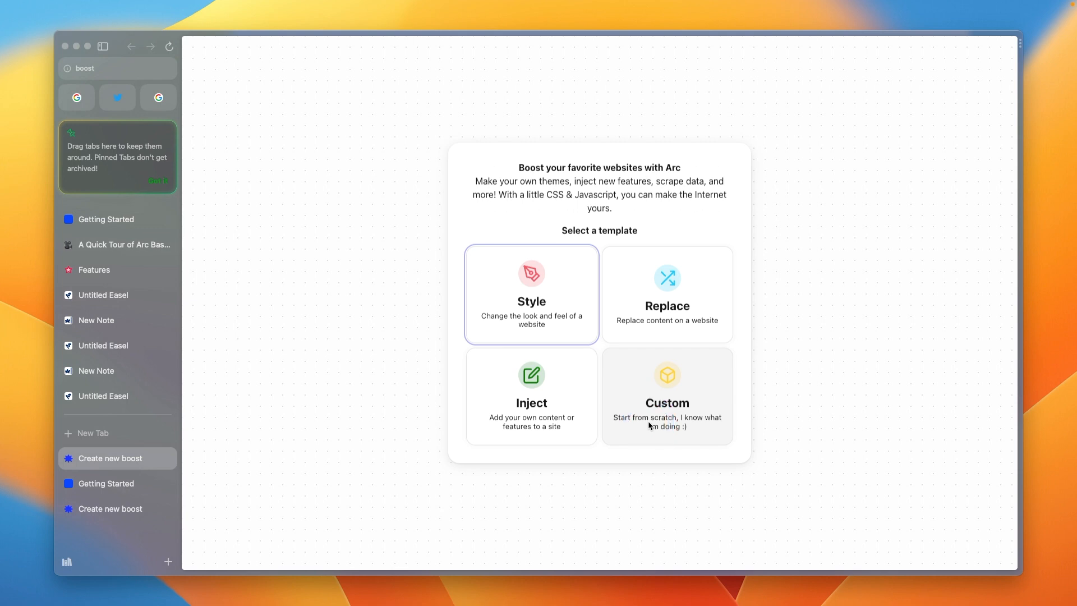
Open Arc's settings and review the Account and General pages.
key(super+comma)
click(364, 147)
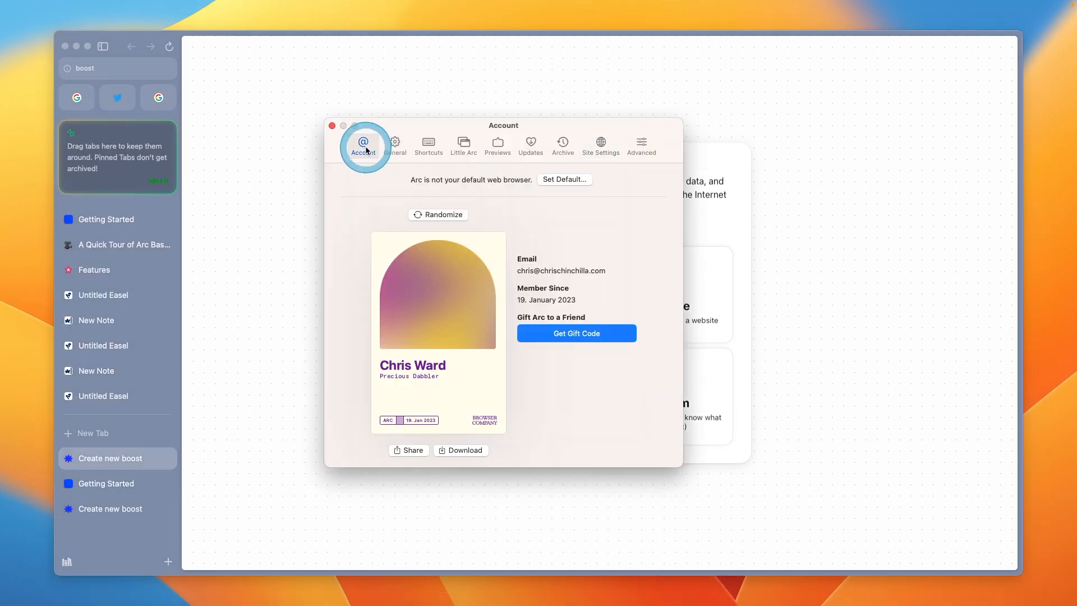
click(398, 147)
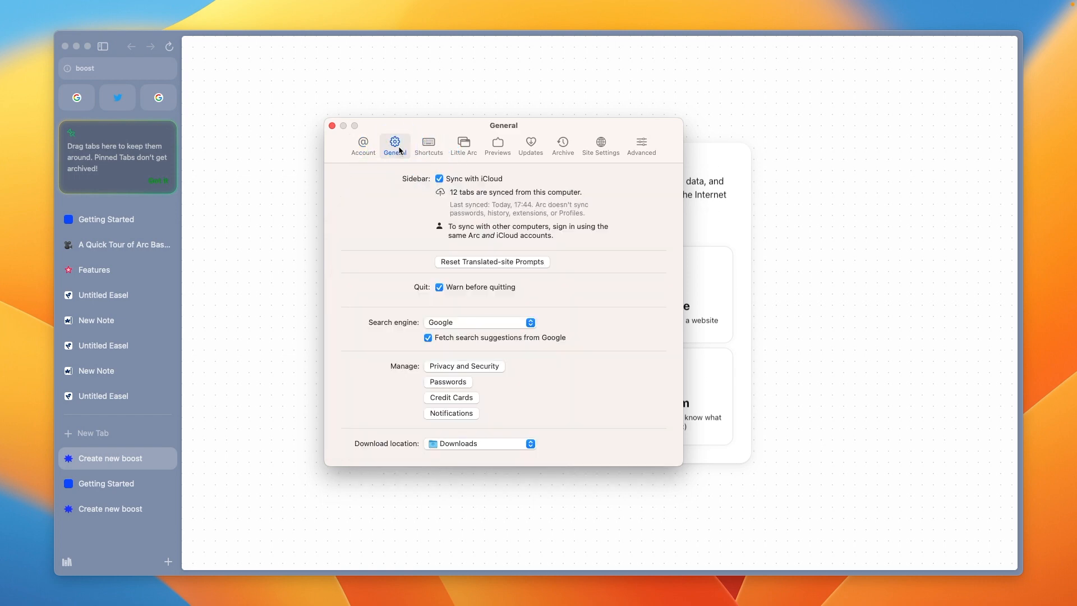
Examine the list of default keyboard shortcuts in Arc's settings.
click(437, 148)
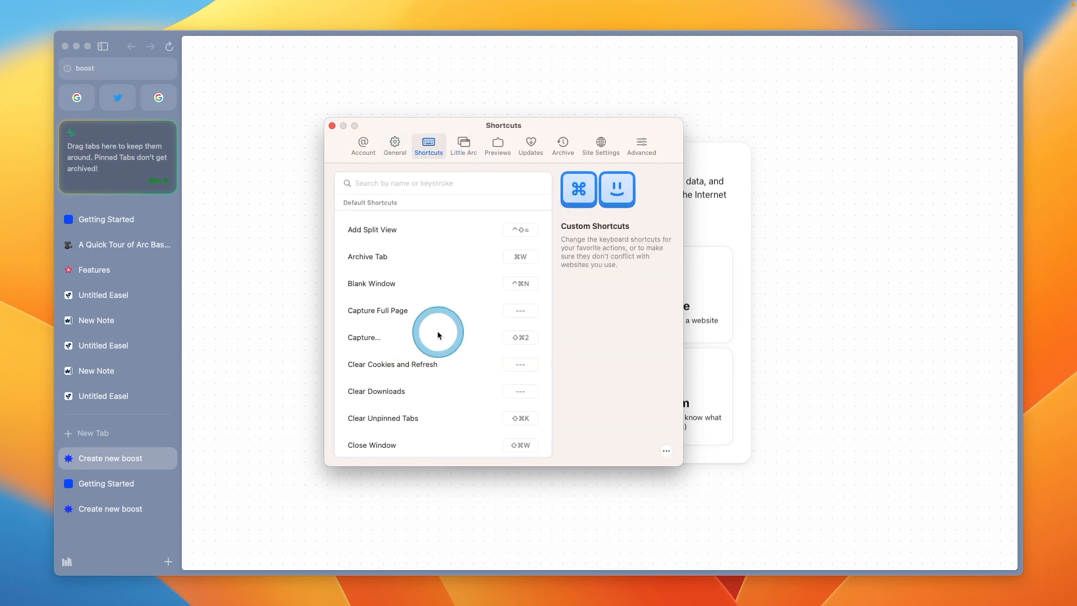
scroll(438, 341, down, 2)
scroll(437, 340, down, 4)
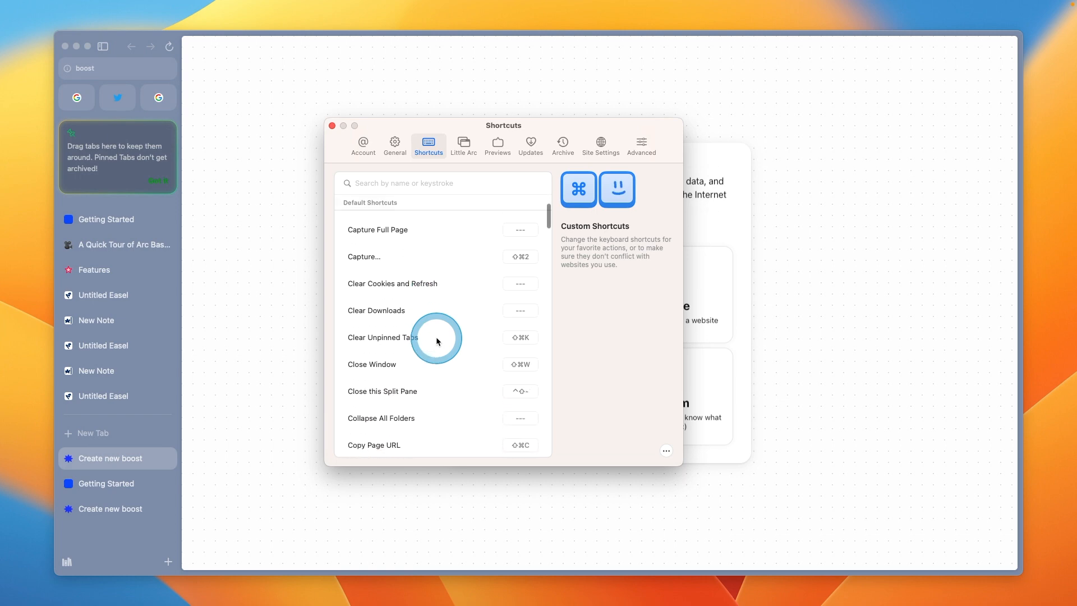
scroll(437, 341, up, 5)
scroll(437, 341, up, 1)
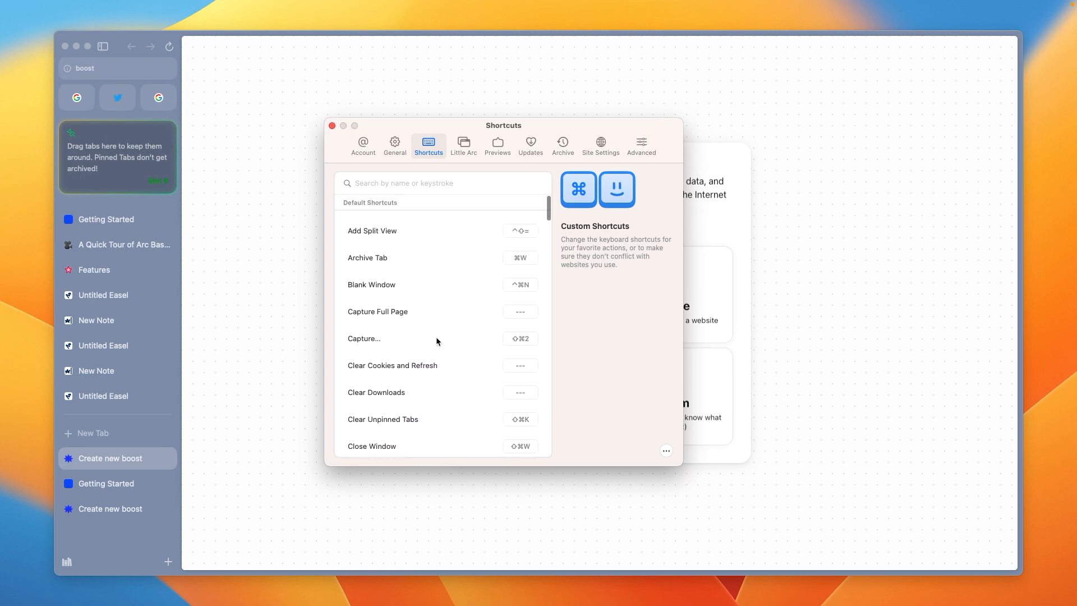
scroll(437, 341, down, 7)
click(437, 343)
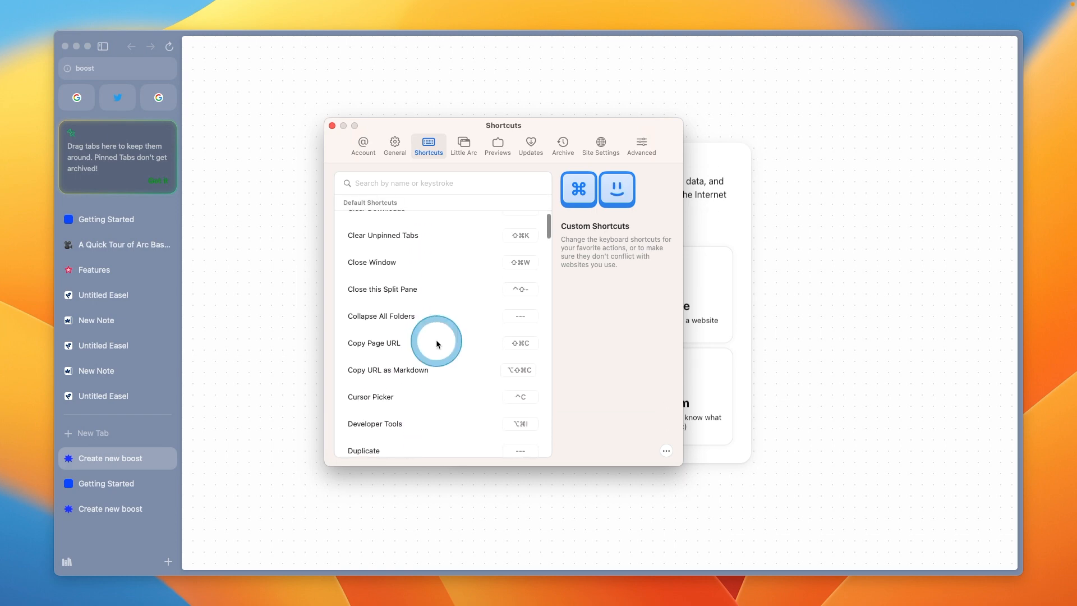
scroll(438, 344, down, 2)
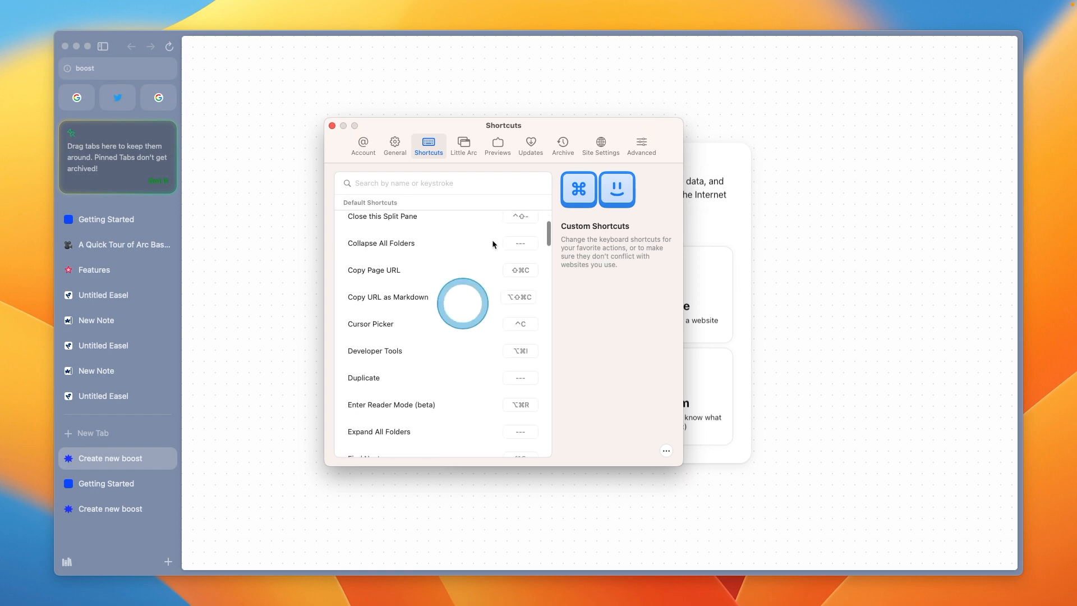
Review the Little Arc settings and open a Little Arc window to try it out.
click(472, 151)
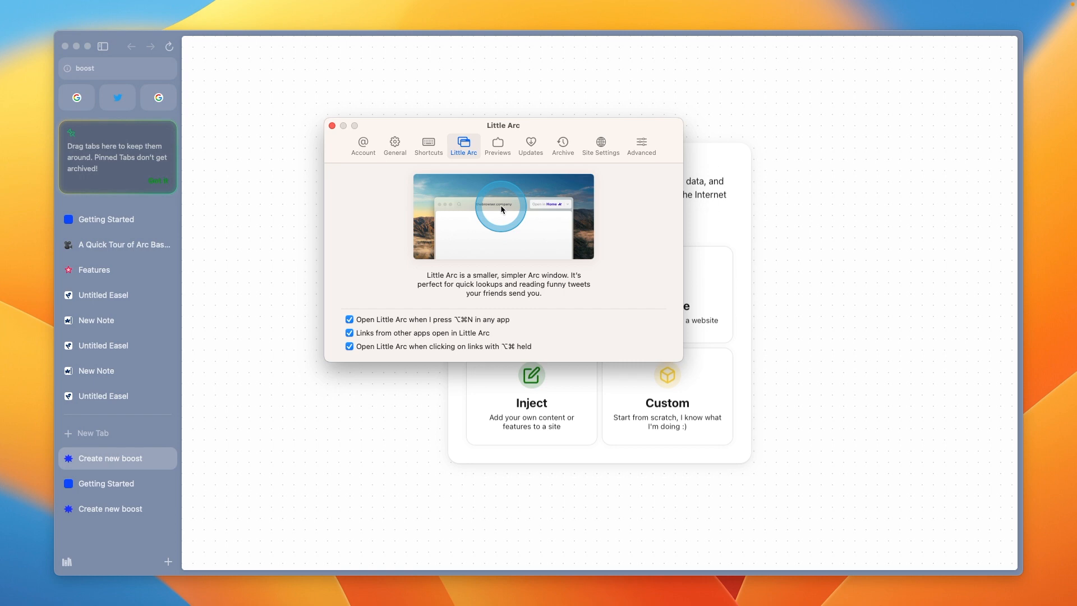
drag(421, 253, 476, 313)
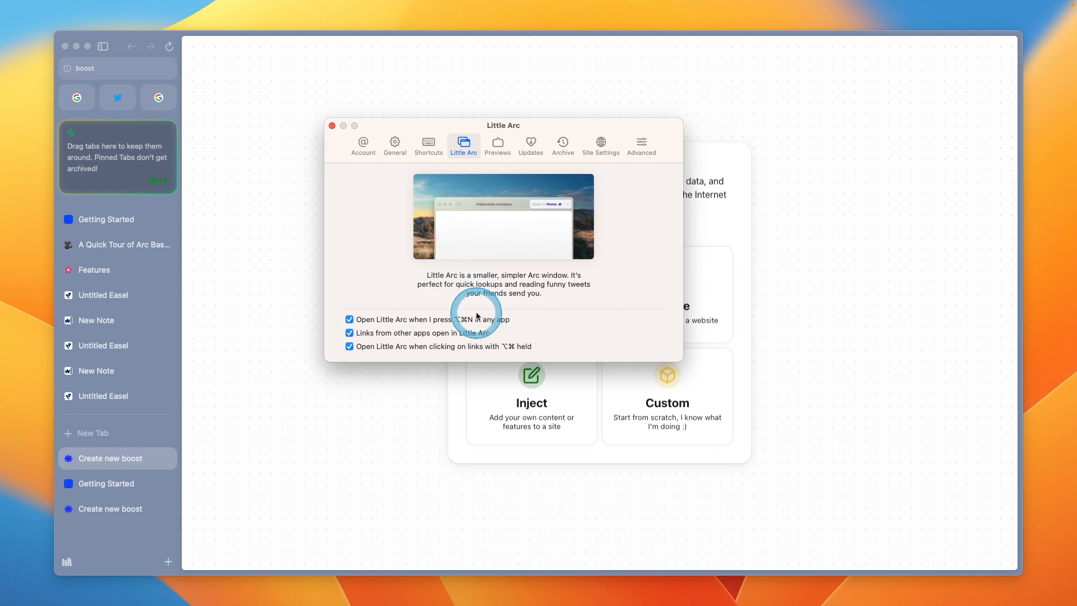
key(alt+super+n)
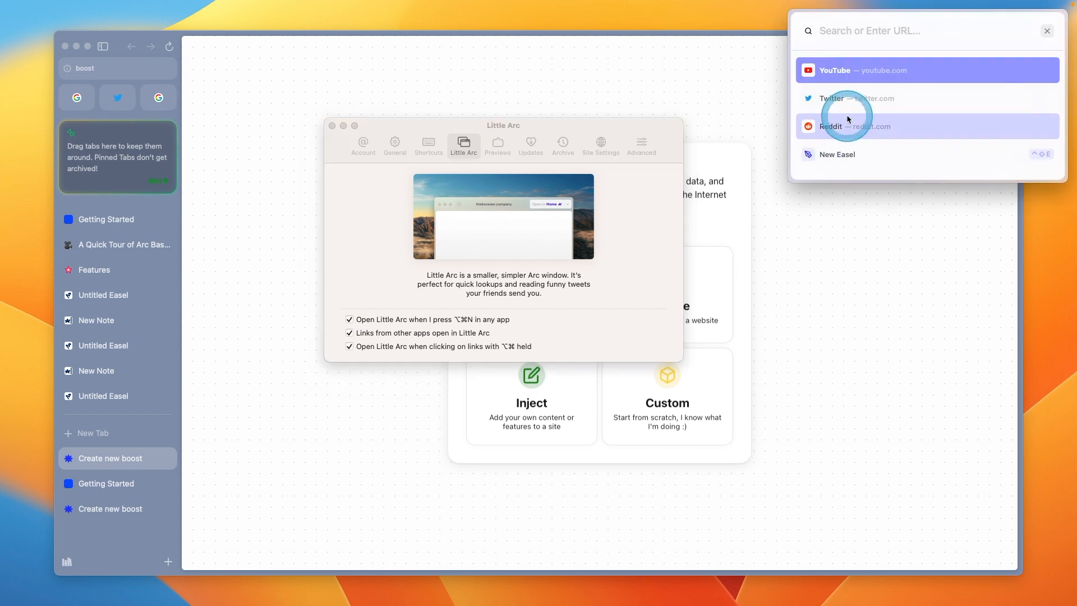
Review the Previews and Site Settings pages in Arc's settings, then return to the main browser window.
click(483, 147)
click(498, 145)
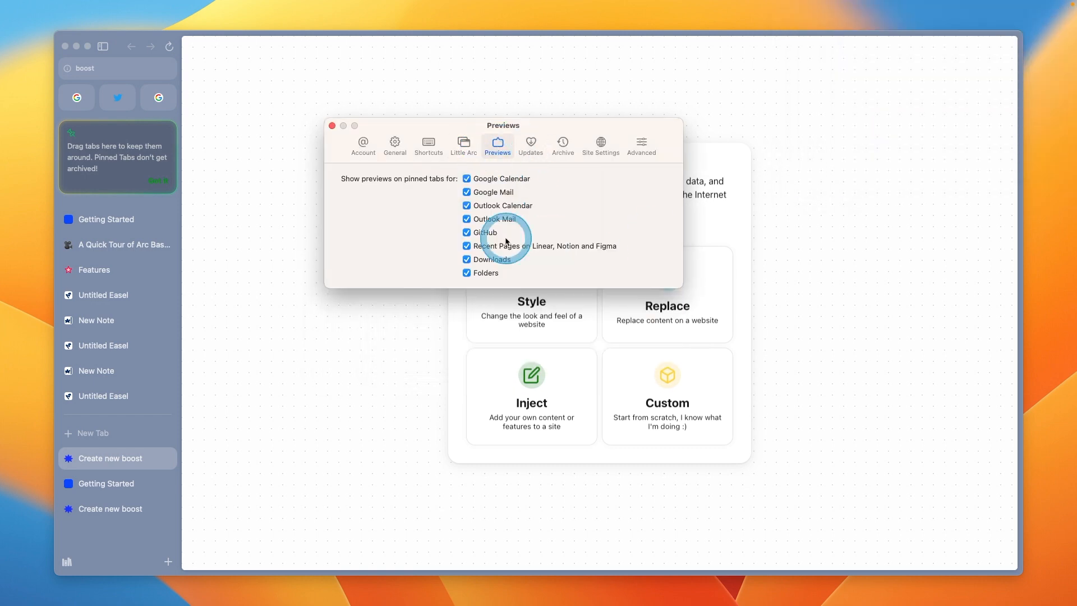
click(598, 147)
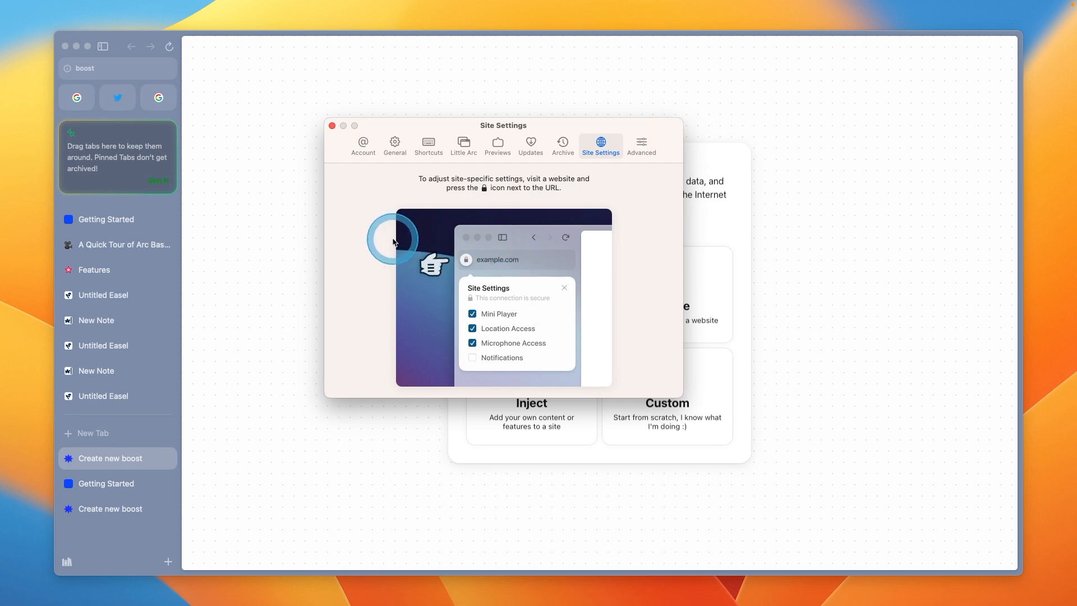
click(254, 260)
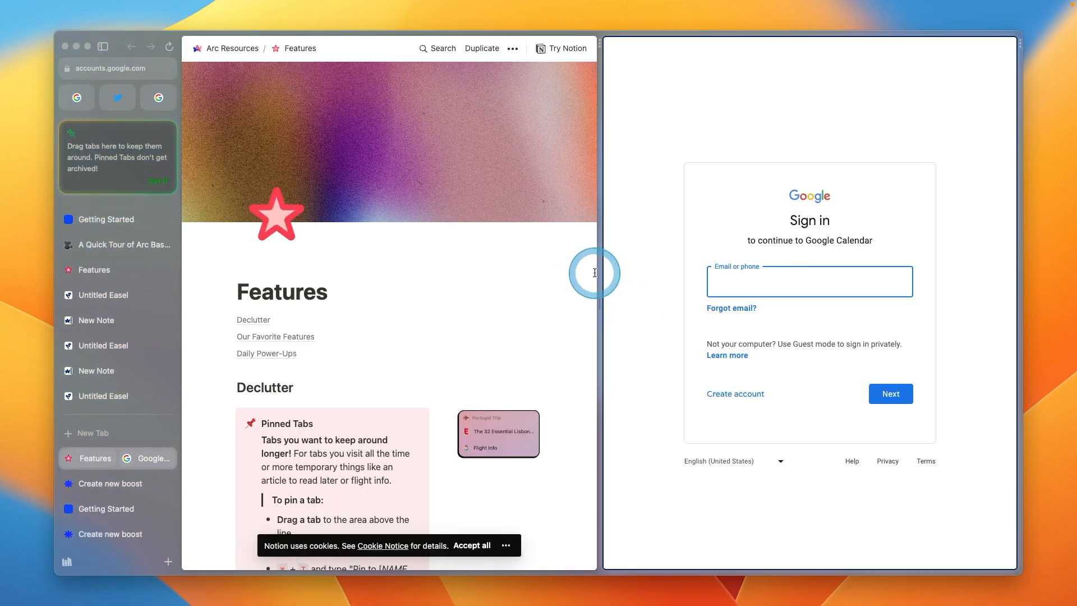
Narrow the Features pane slightly in the split view with the Google sign-in page and hide the sidebar.
mouse_move(596, 272)
mouse_down()
mouse_move(577, 271)
mouse_move(586, 272)
mouse_up()
key(super+s)
click(259, 147)
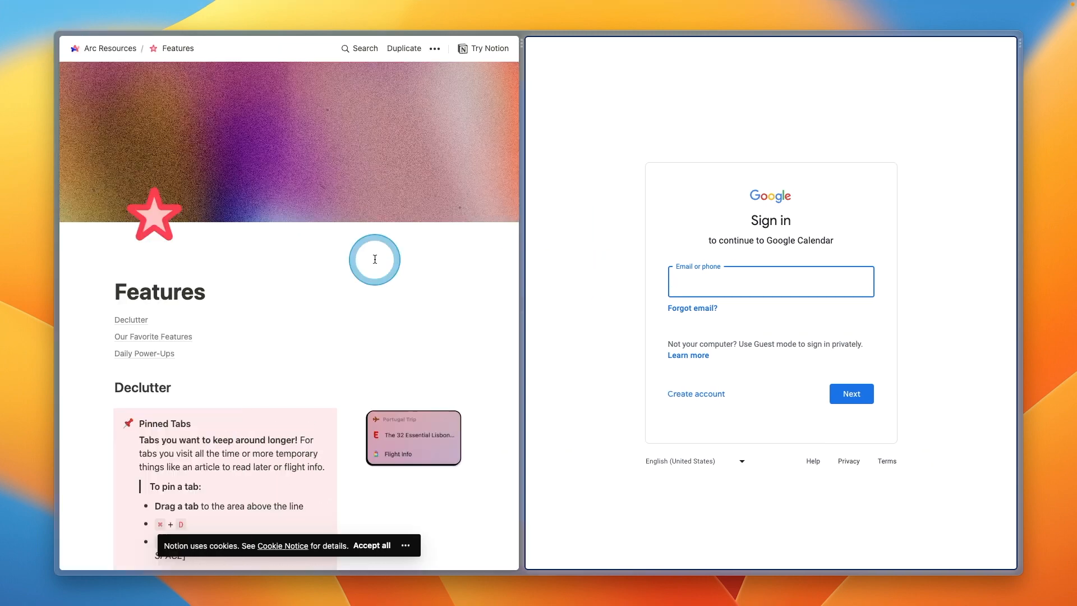
click(607, 154)
click(247, 231)
click(86, 285)
click(174, 72)
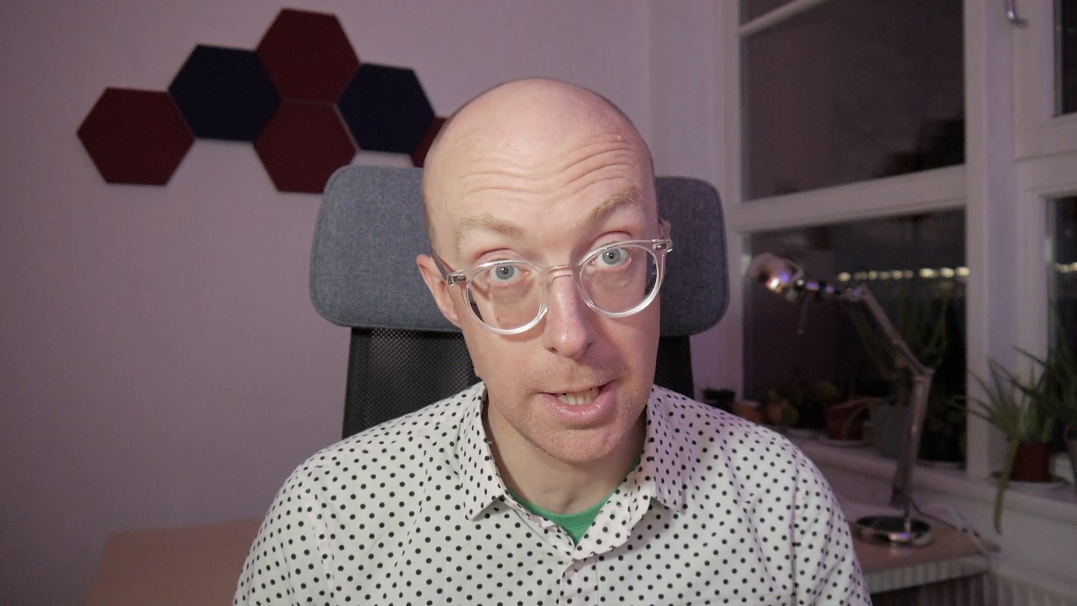
Switch to SigmaOS, show the SigmaOS page in the Dev tools workspace, and go to the Design tools workspace.
click(126, 120)
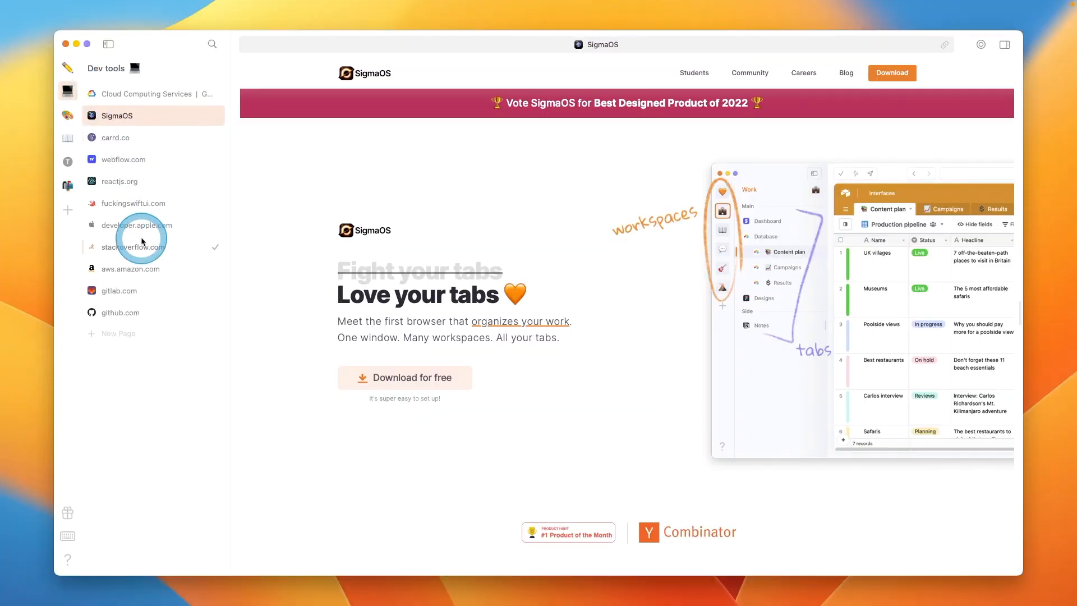
click(69, 116)
click(137, 191)
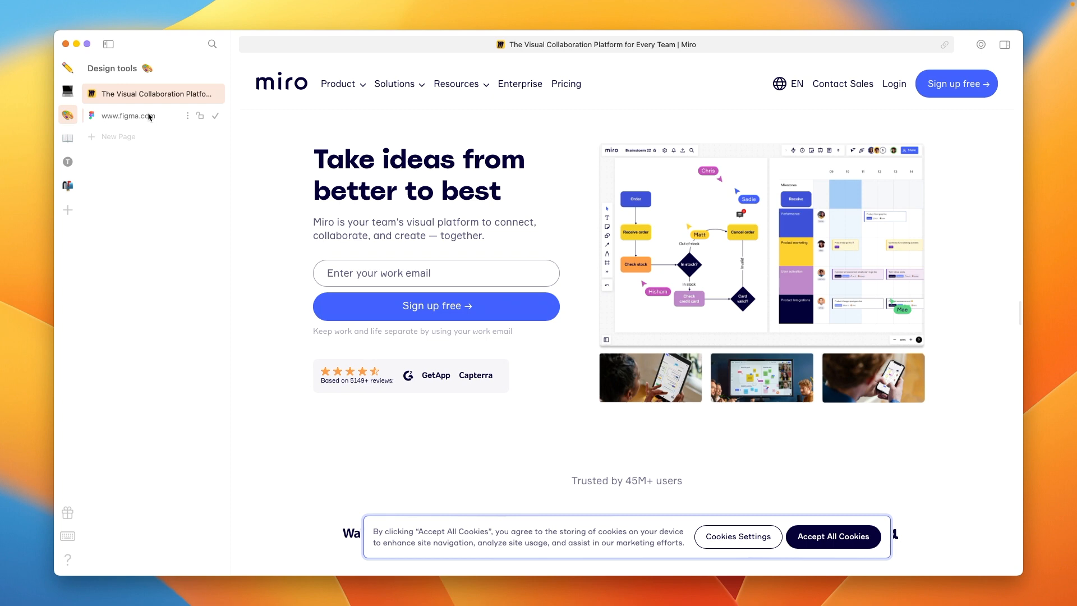
Open the Figma side page in a mini-window.
key(super+l)
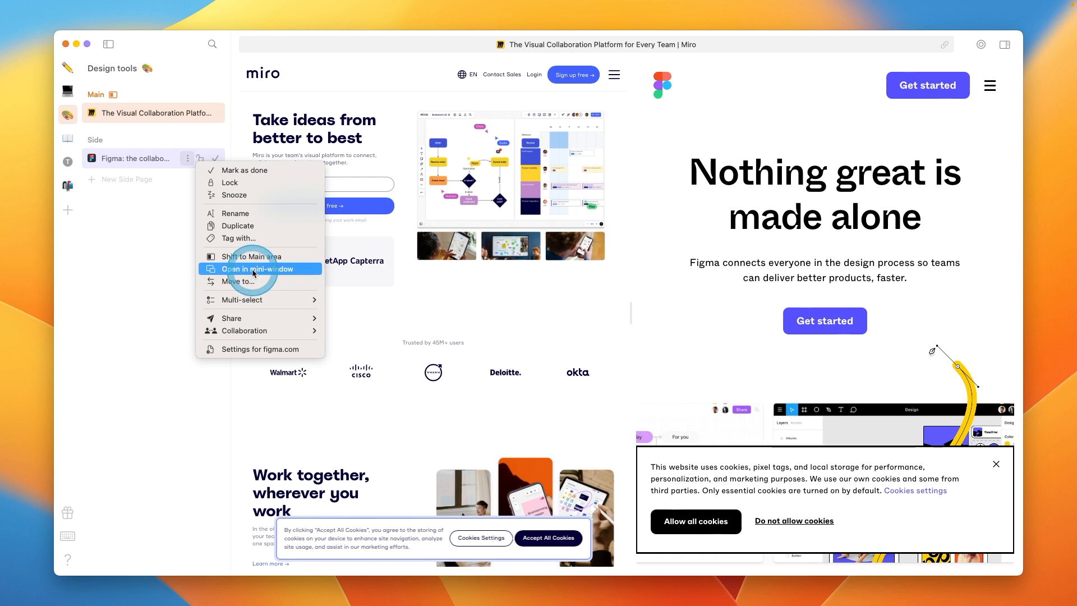
click(253, 273)
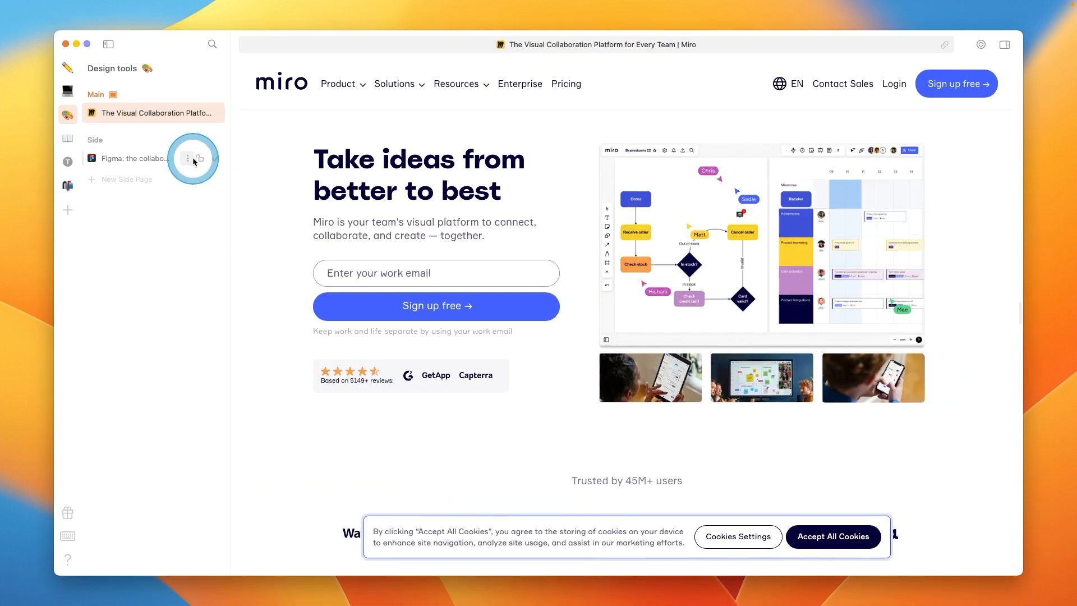
Examine the Figma side page's multi-select and sharing options.
click(192, 158)
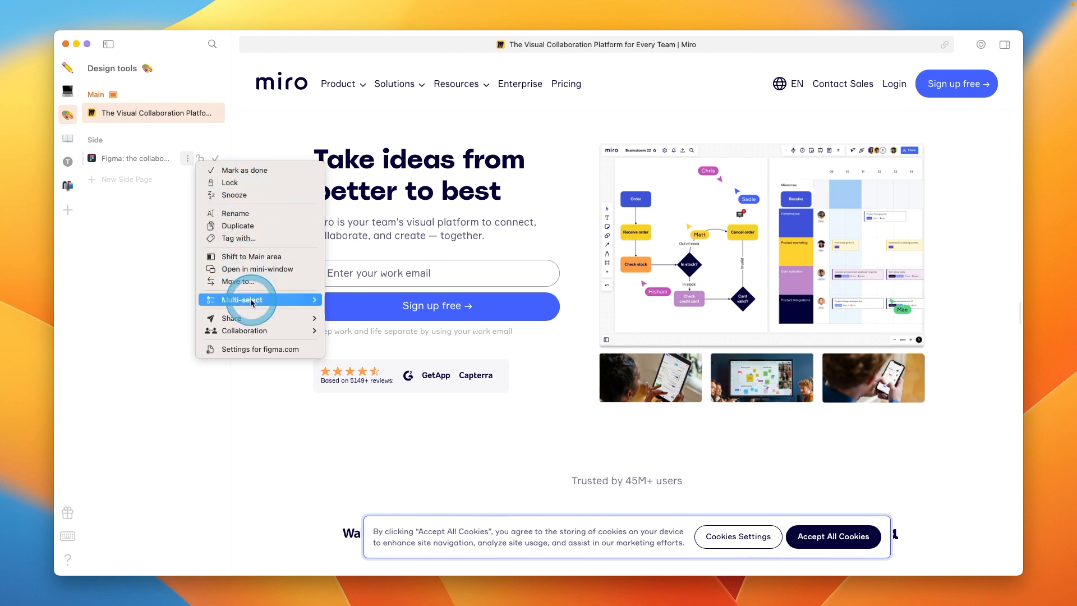
mouse_move(253, 303)
mouse_move(250, 324)
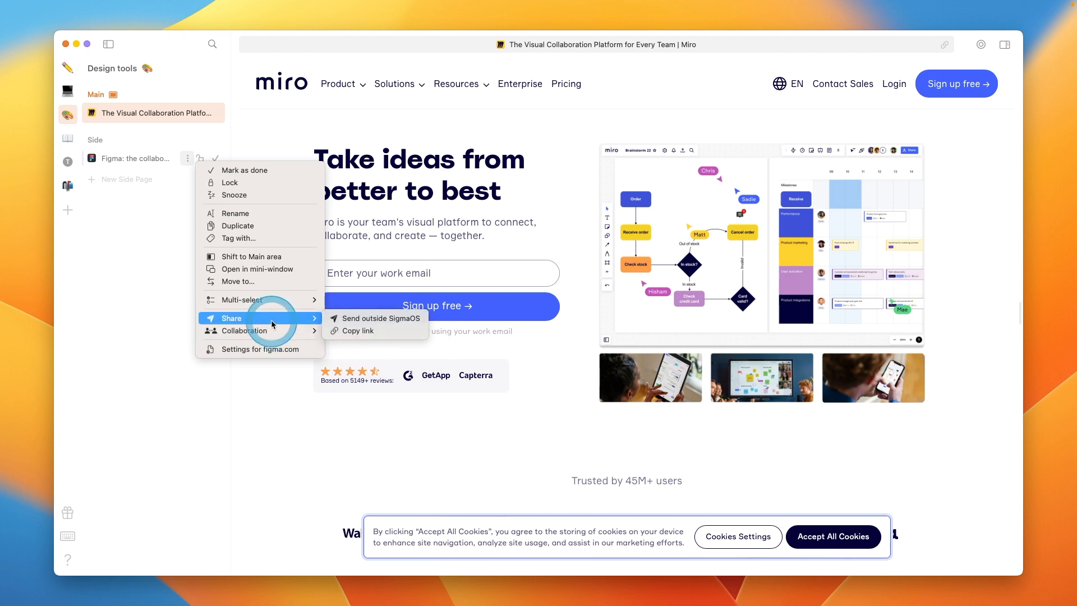
Open the SigmaOS preferences and review the Customize, External links, Account and Syncing pages.
key(super+comma)
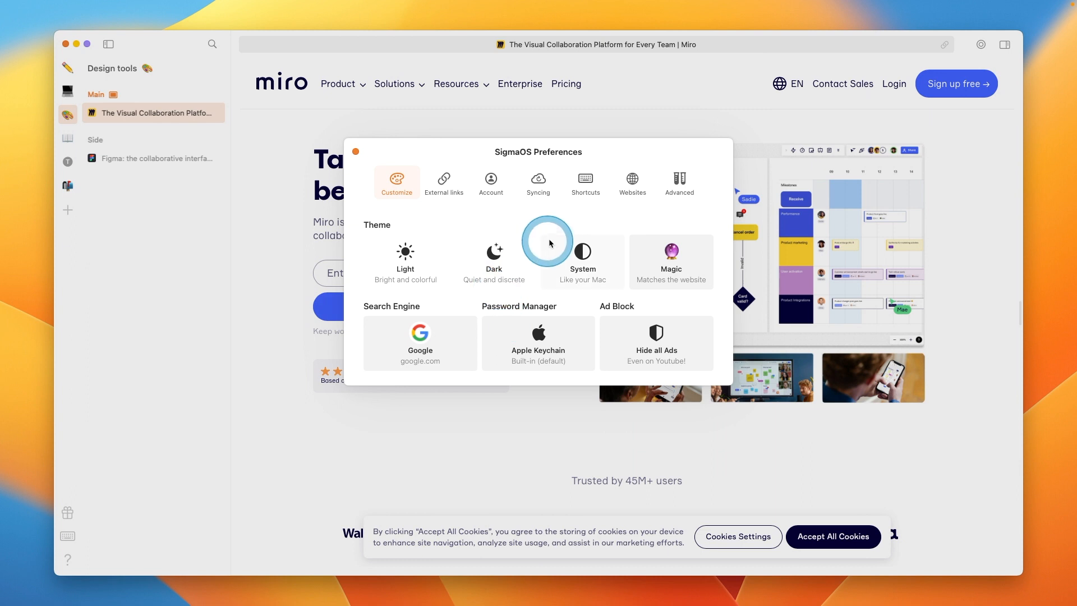
click(447, 186)
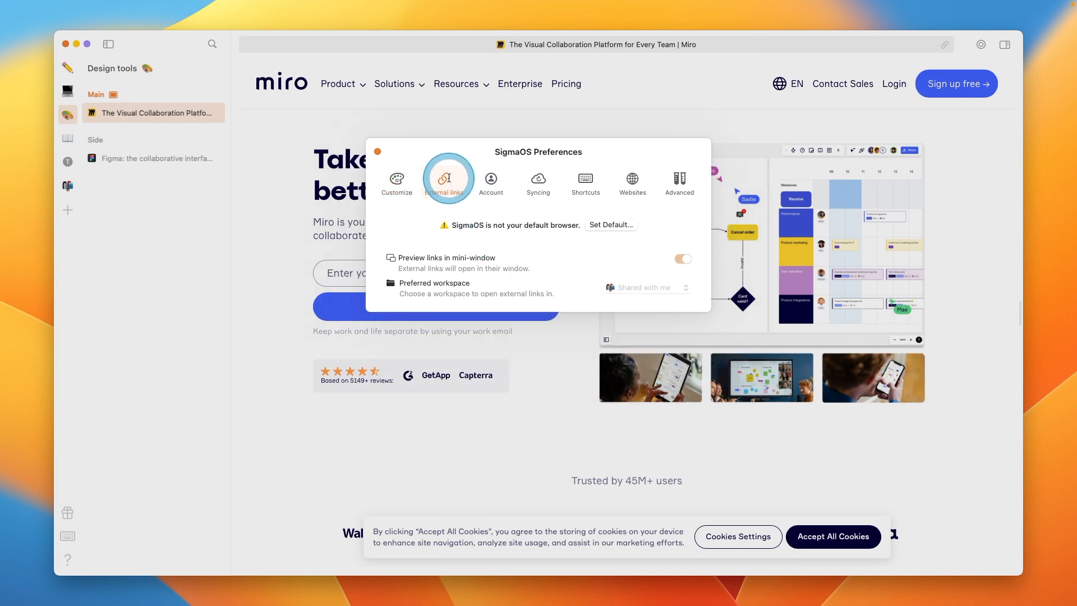
click(446, 285)
click(492, 182)
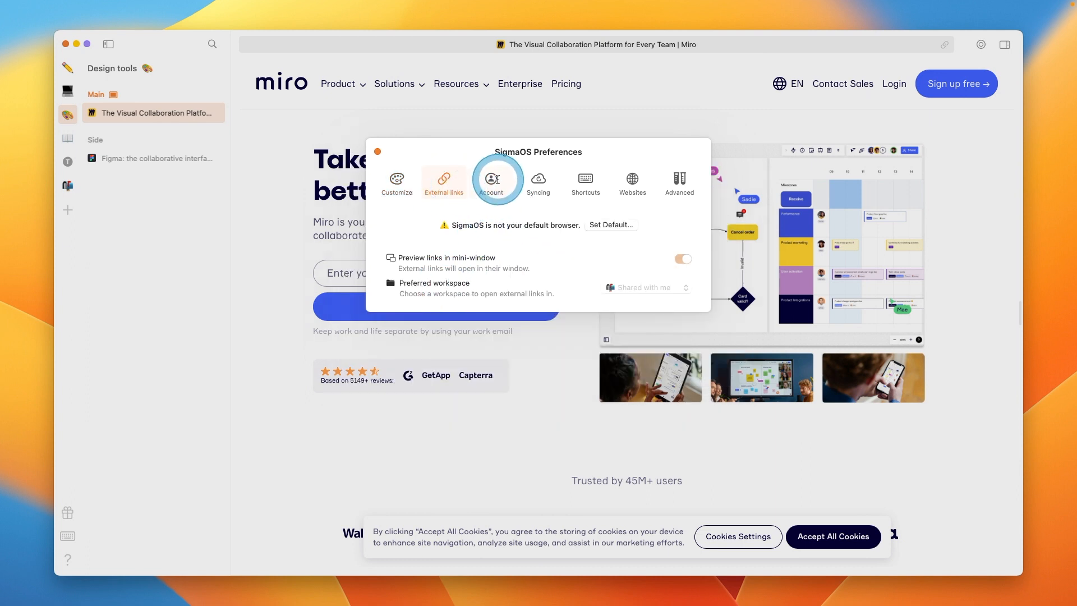
click(540, 179)
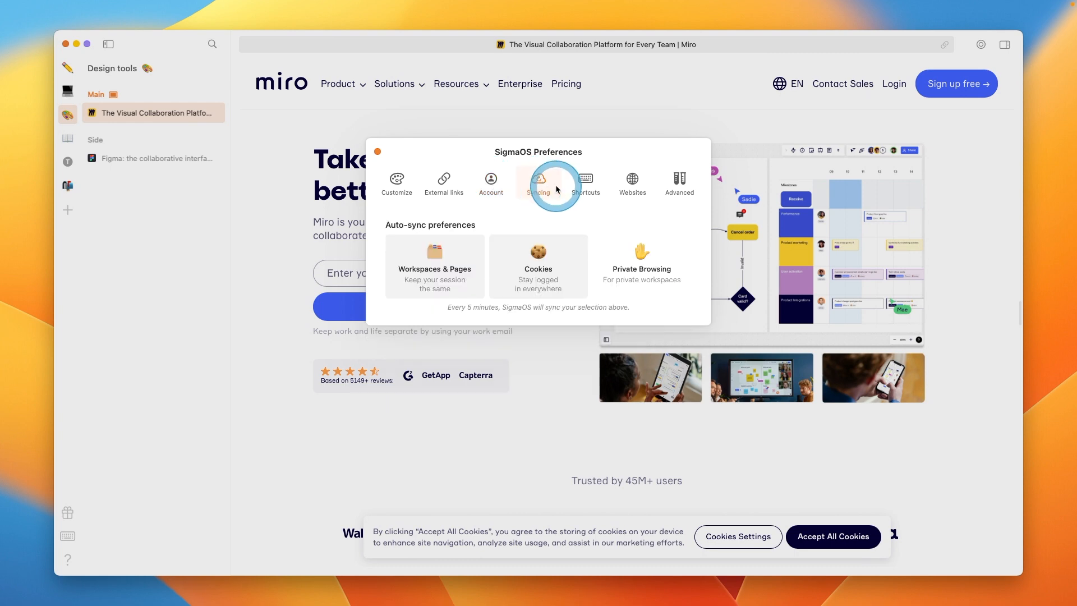
Review the Shortcuts, Websites and Advanced pages of the SigmaOS preferences.
click(586, 181)
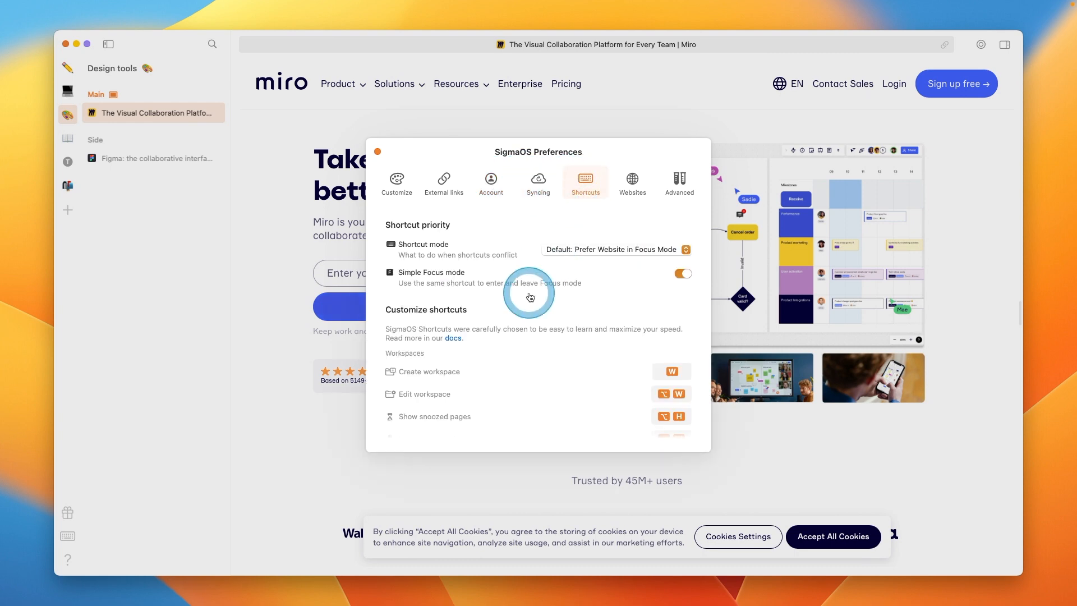
click(638, 178)
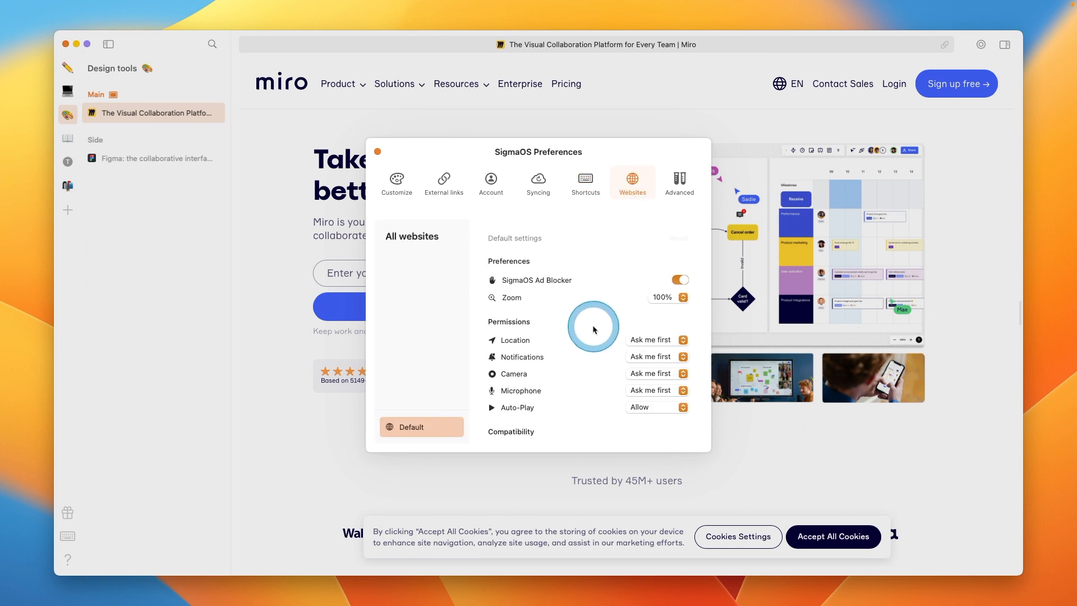
click(685, 183)
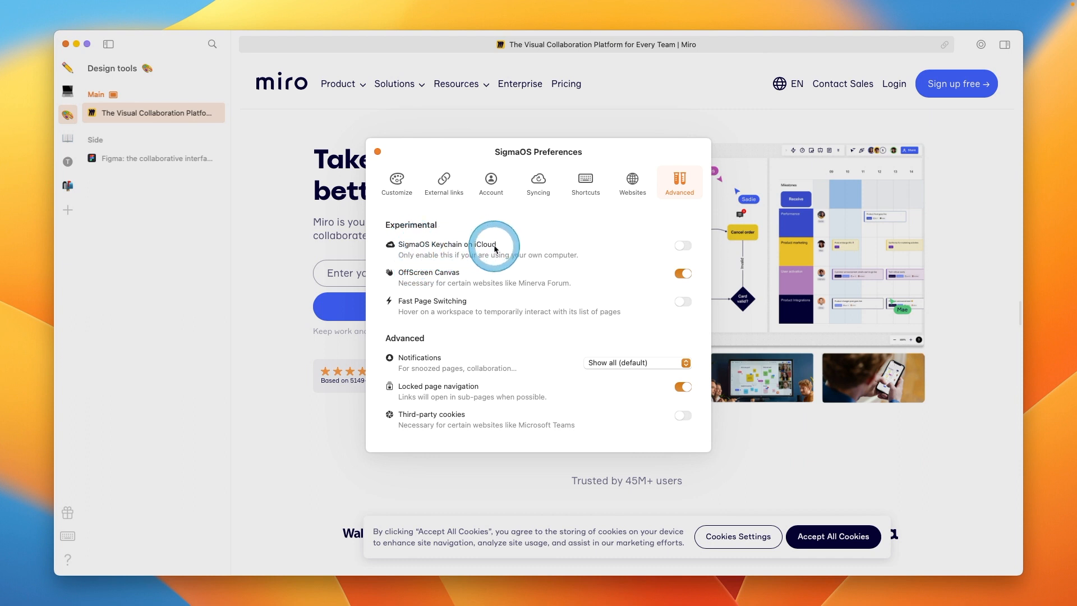
Close the SigmaOS preferences and browse the command list's Migration, Password Manager, Settings & Privacy and Quick Actions sections.
click(378, 152)
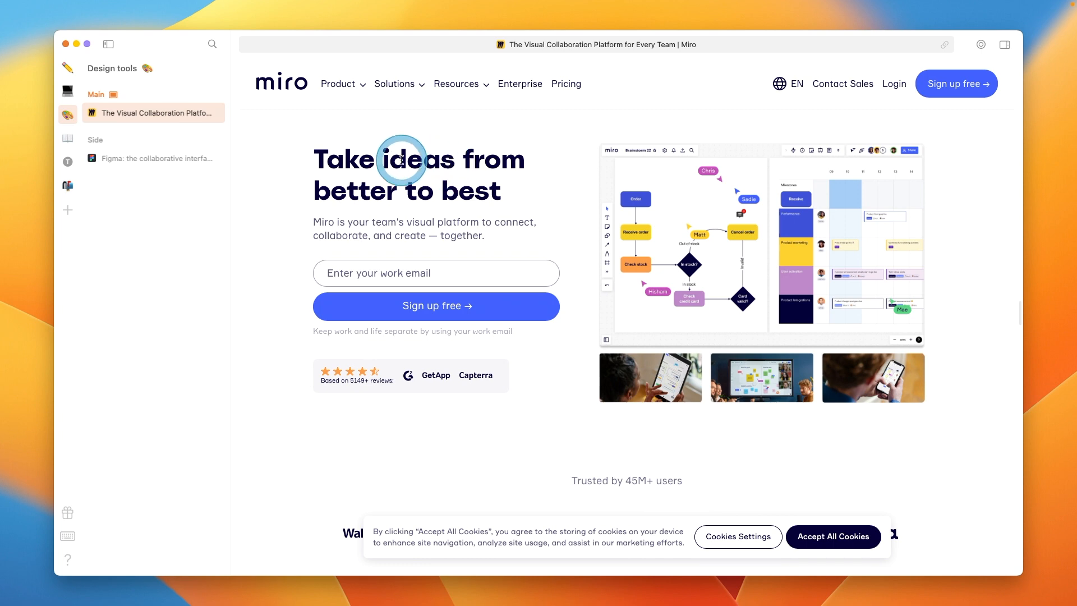
key(super+k)
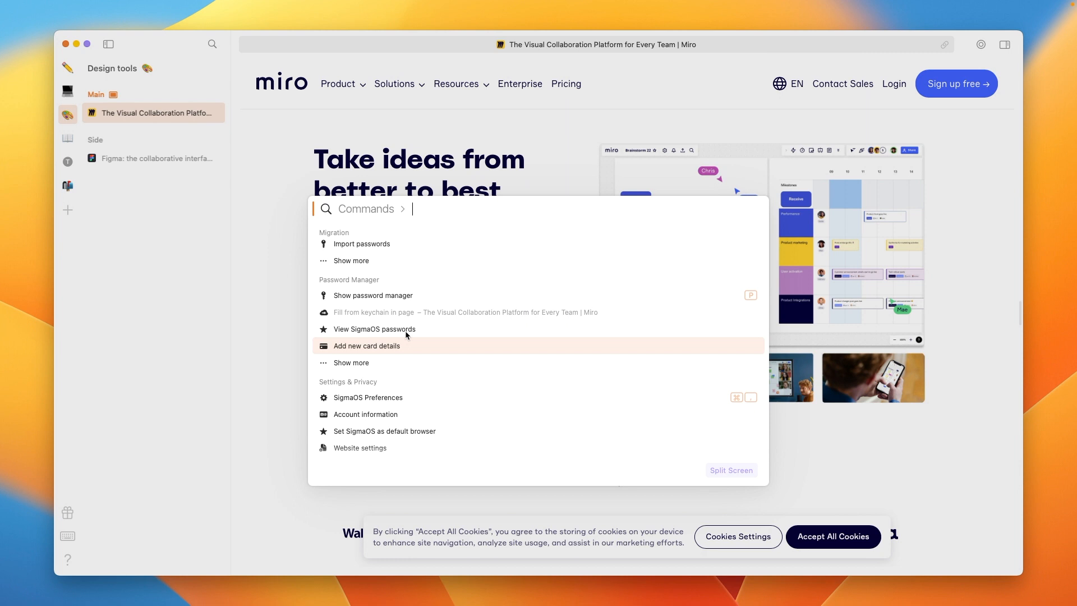
scroll(405, 331, down, 1)
scroll(405, 331, up, 1)
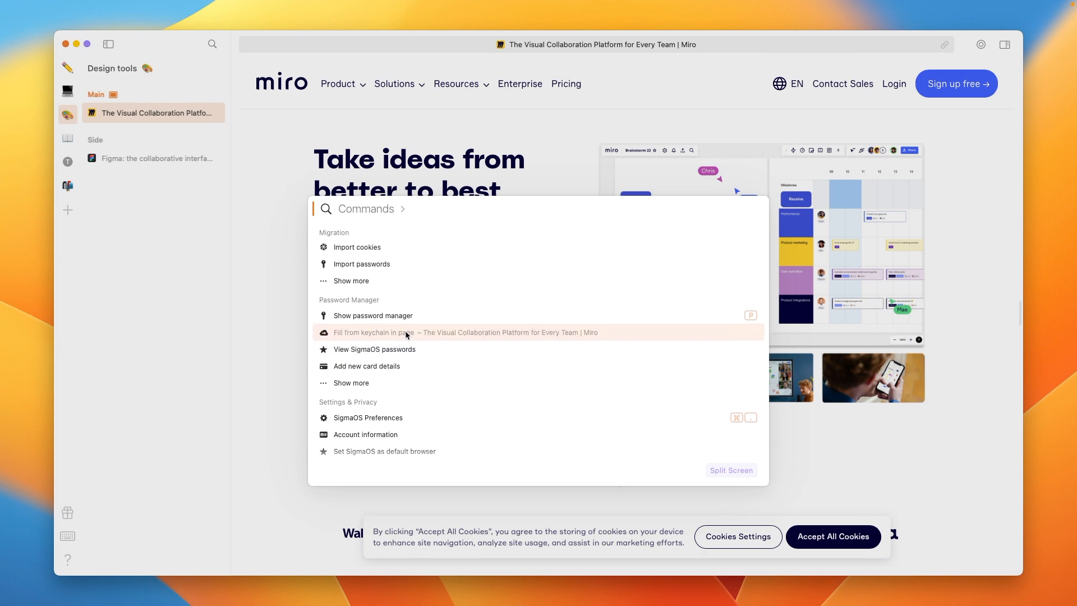
scroll(406, 335, up, 4)
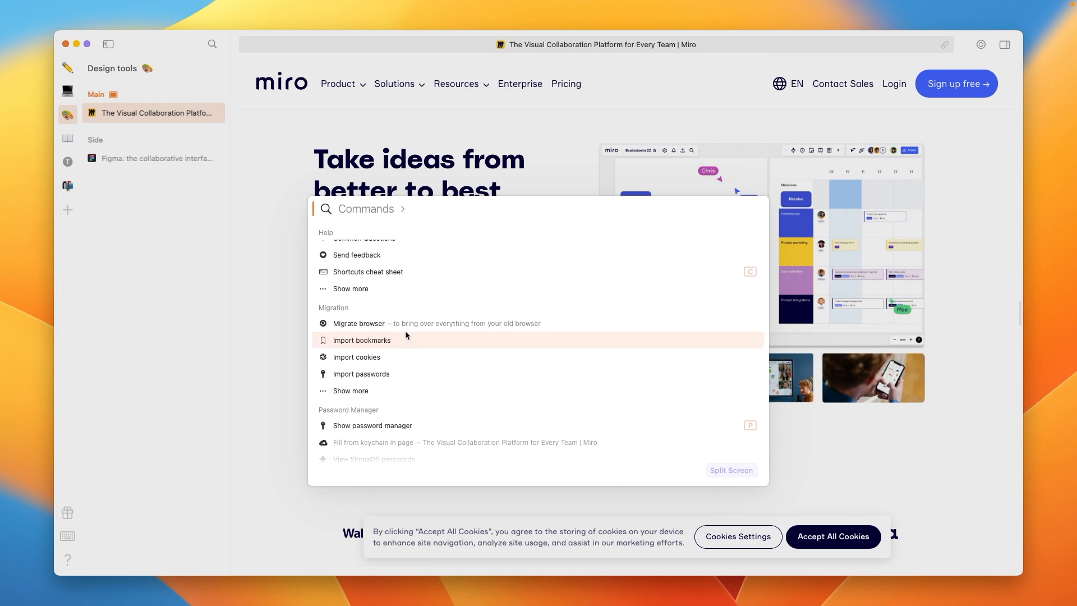
scroll(407, 335, down, 6)
scroll(407, 335, down, 5)
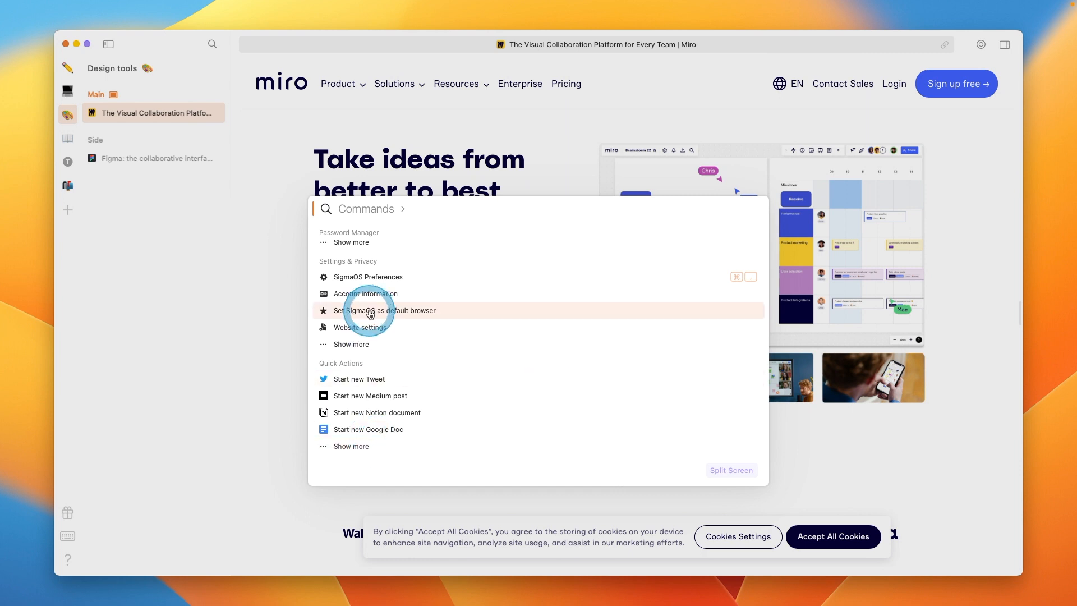
click(289, 262)
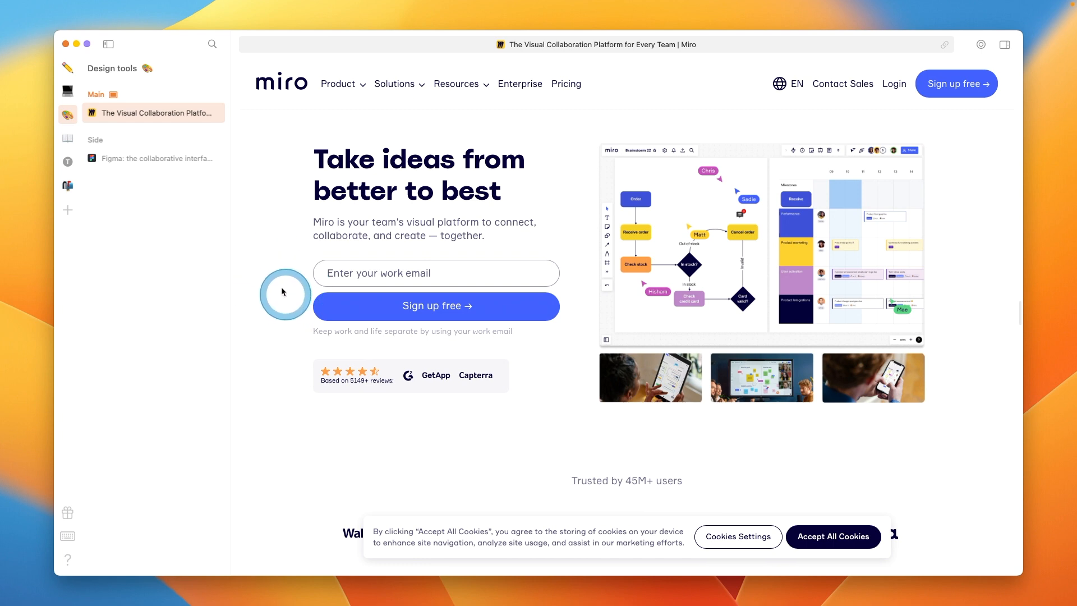
Switch to the Dev tools workspace.
mouse_move(184, 171)
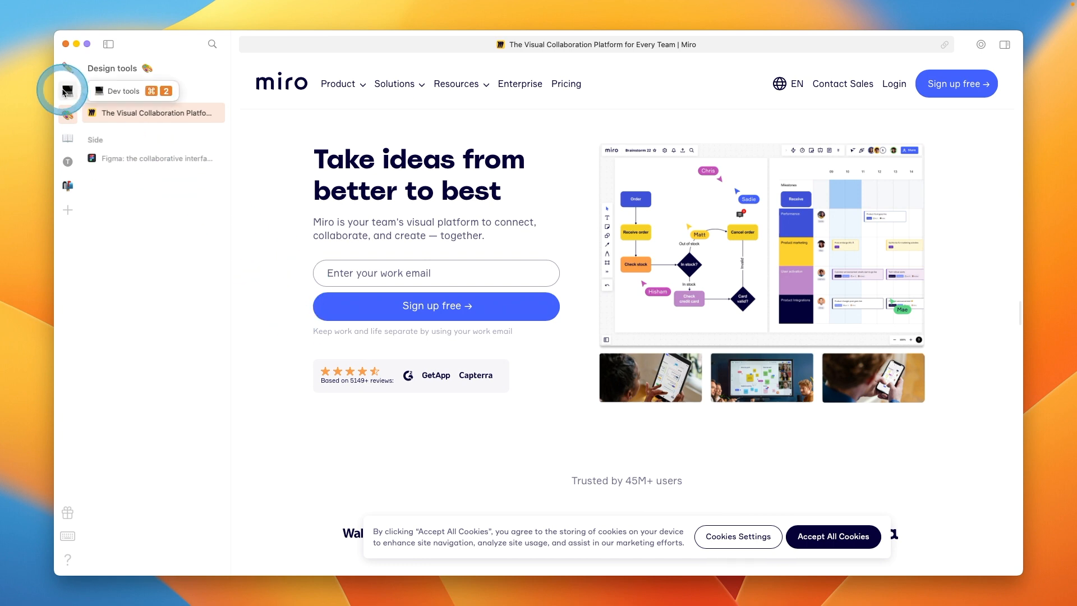
click(66, 90)
mouse_move(146, 121)
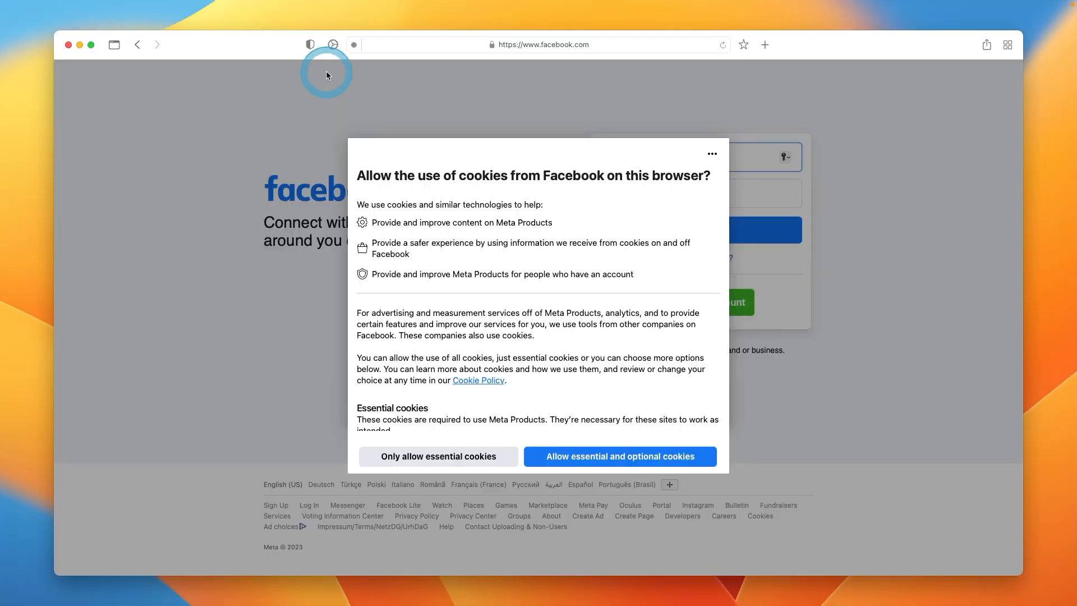
In Orion, examine the facebook.com privacy report's blocked requests and prevented trackers, and review the website's individual settings.
click(309, 49)
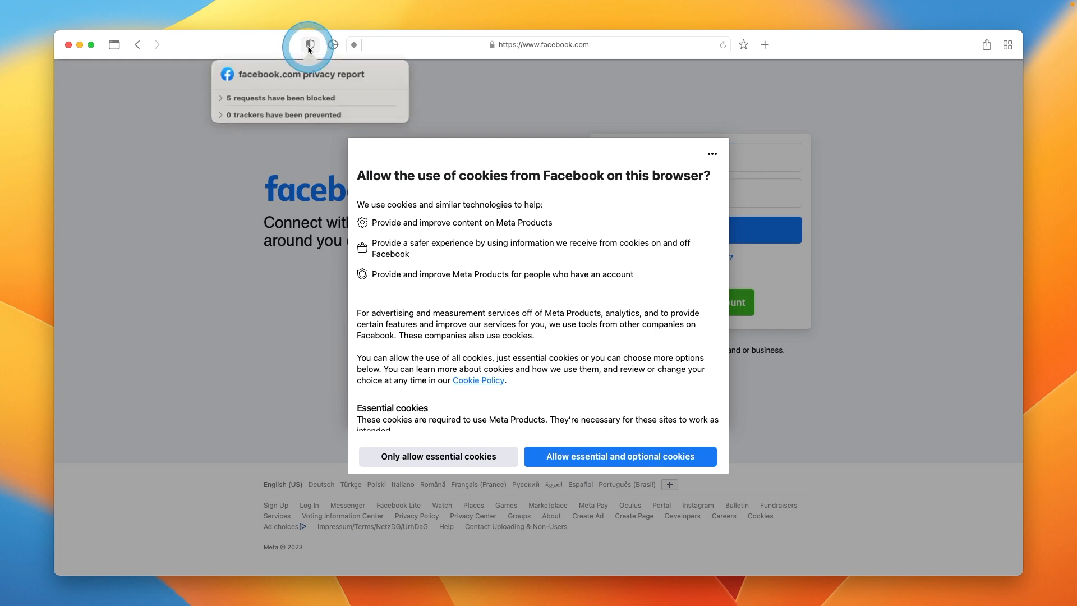
click(220, 98)
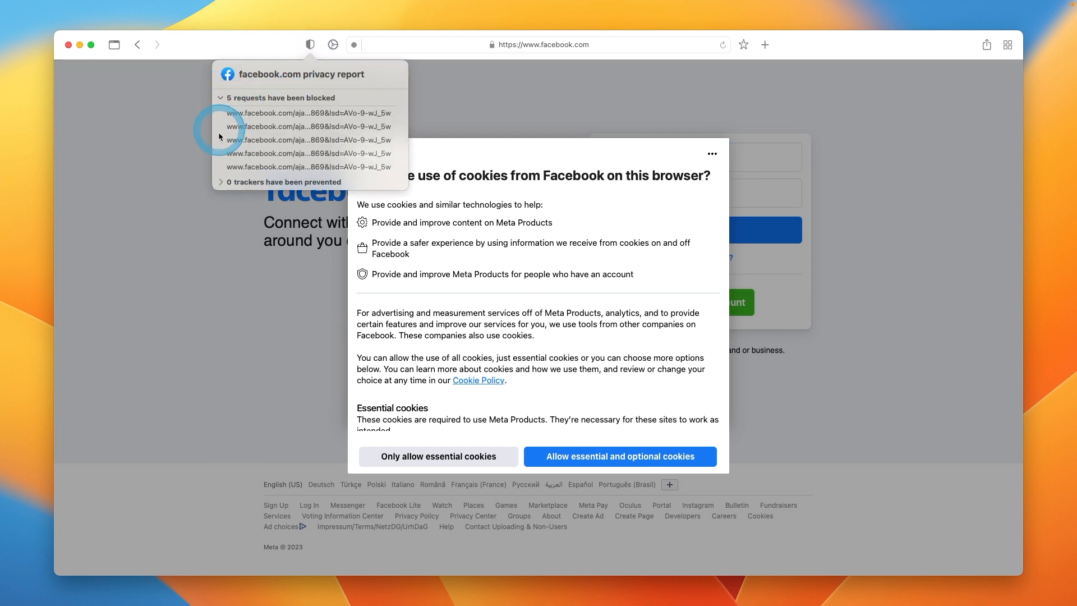
click(220, 181)
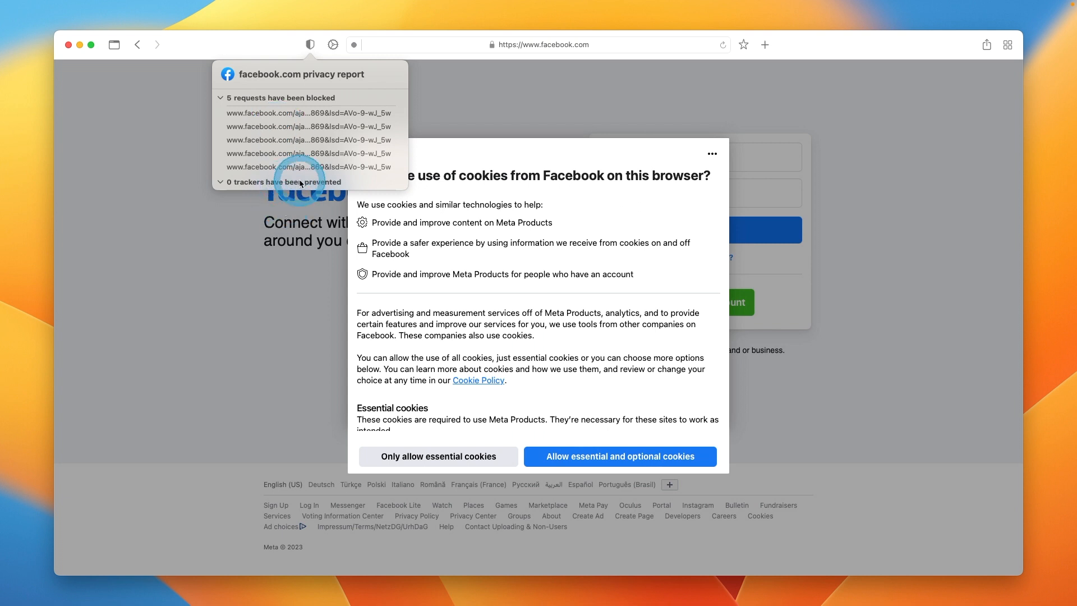
click(333, 46)
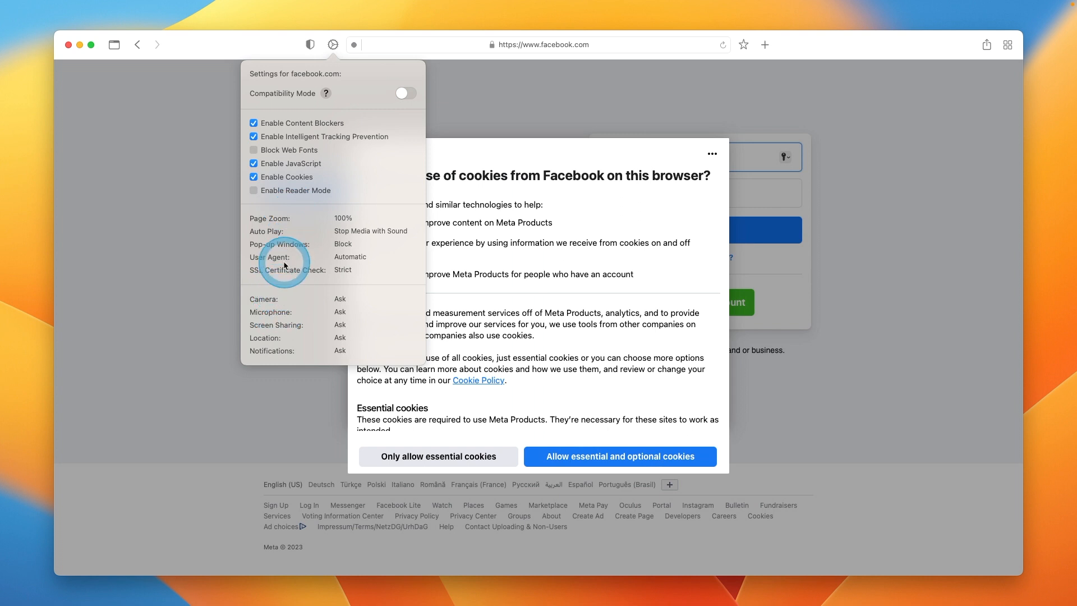
click(230, 53)
Open the Orion preferences, try showing tabs On the Side and set them back to On Top.
key(super+comma)
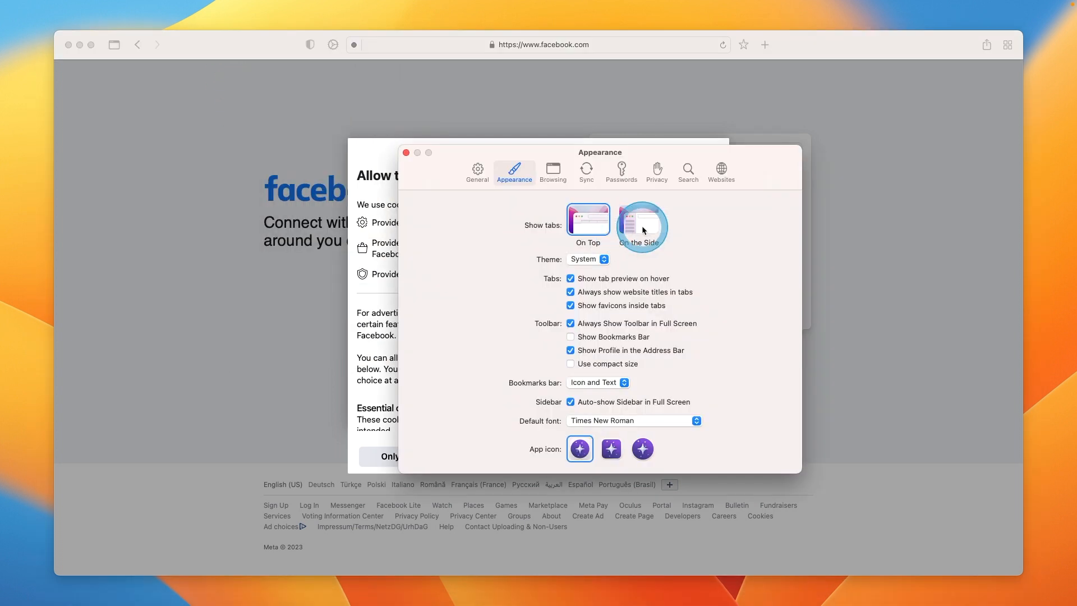
click(640, 224)
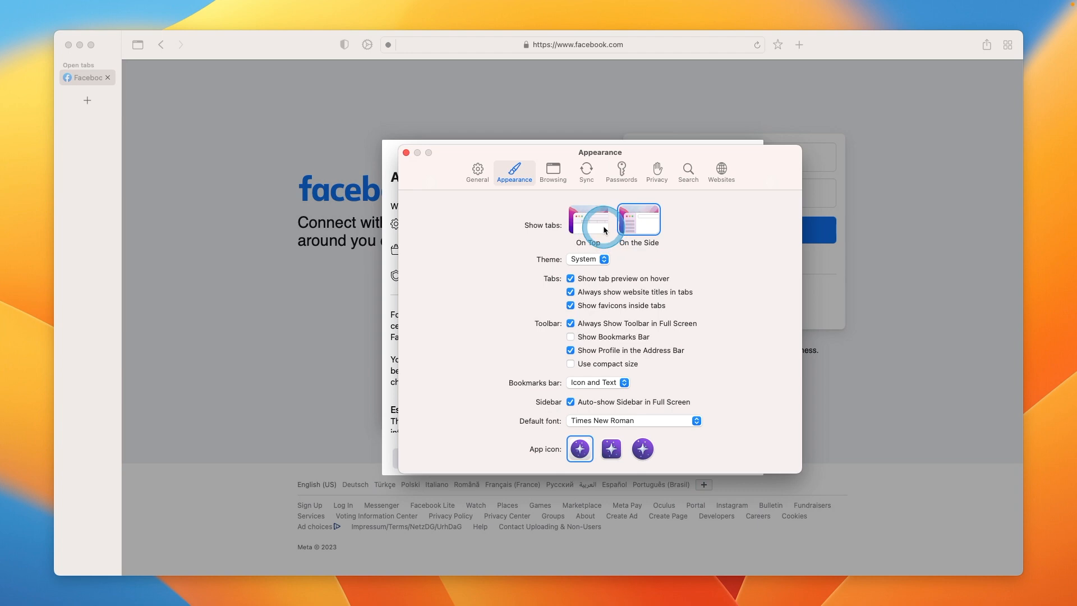
click(601, 229)
Review the Sync and Passwords pages of the Orion preferences.
click(587, 173)
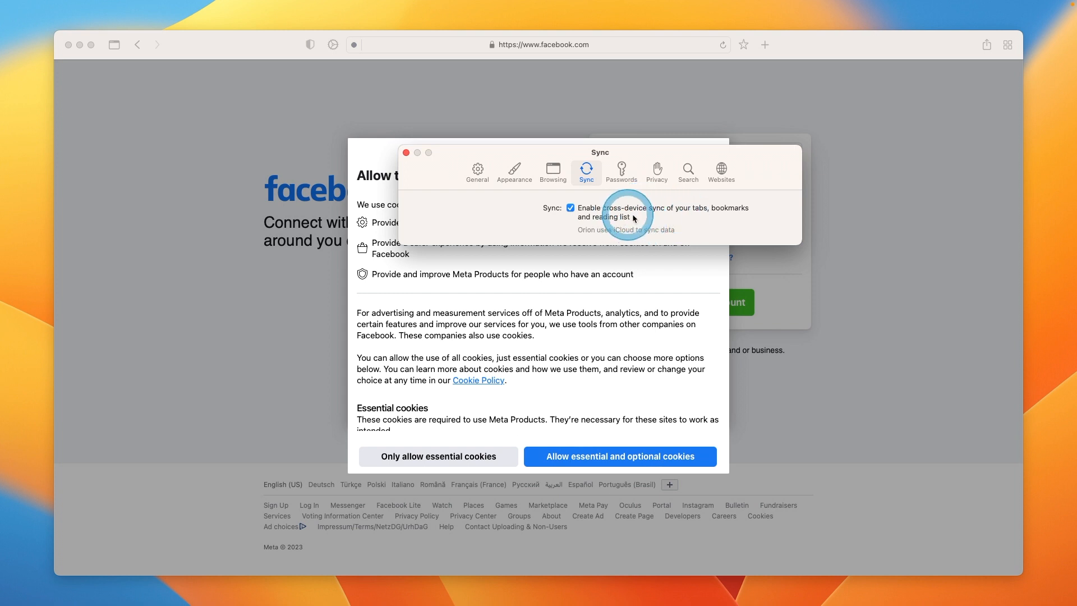
click(622, 171)
click(603, 209)
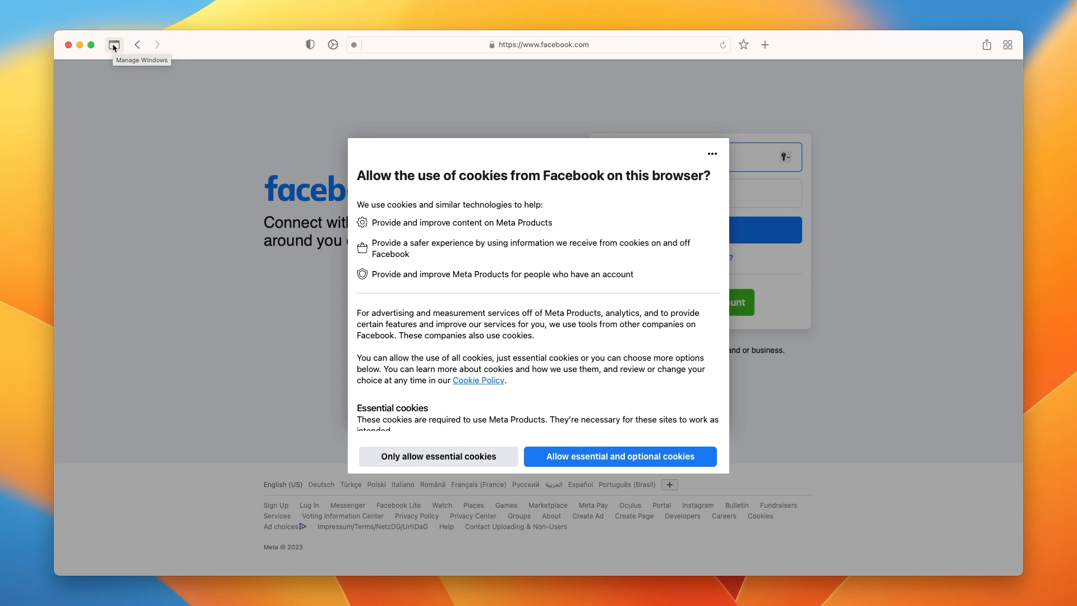
Review the window management commands for Window 1, including Copy Tab Links and tab suspension.
click(114, 45)
click(133, 62)
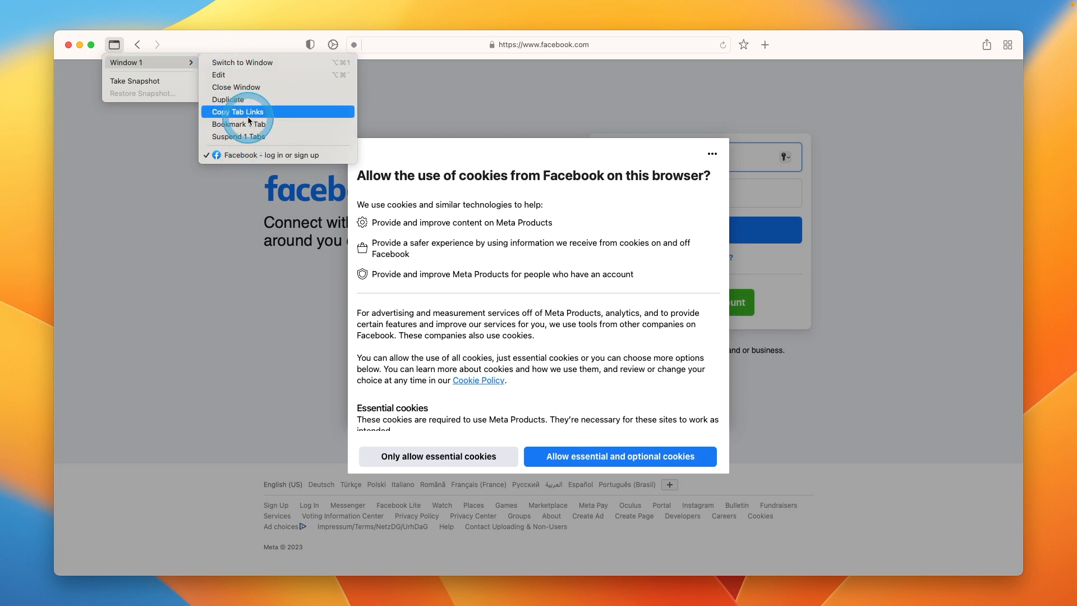
click(222, 44)
Review Low Power Mode, the Firefox and Chrome extension installation options, and the view commands including Focus Mode.
click(231, 6)
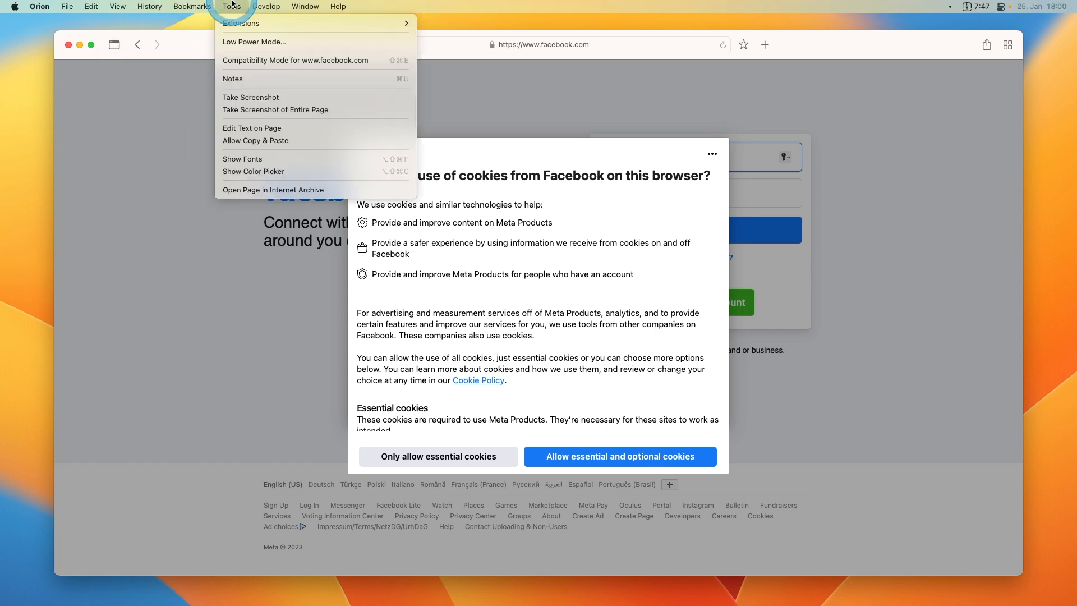
click(246, 42)
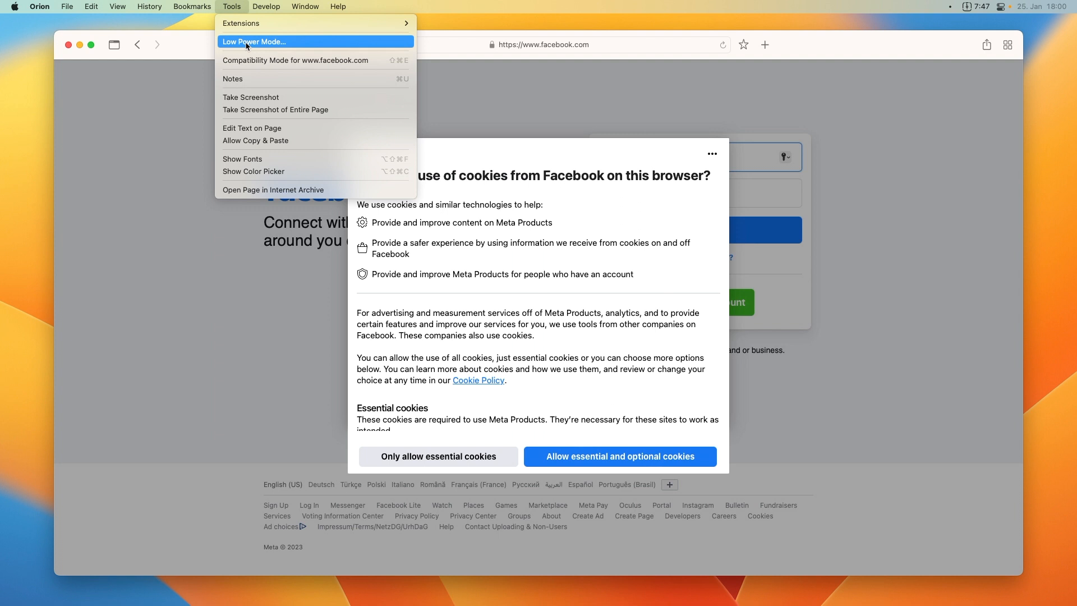
mouse_move(387, 23)
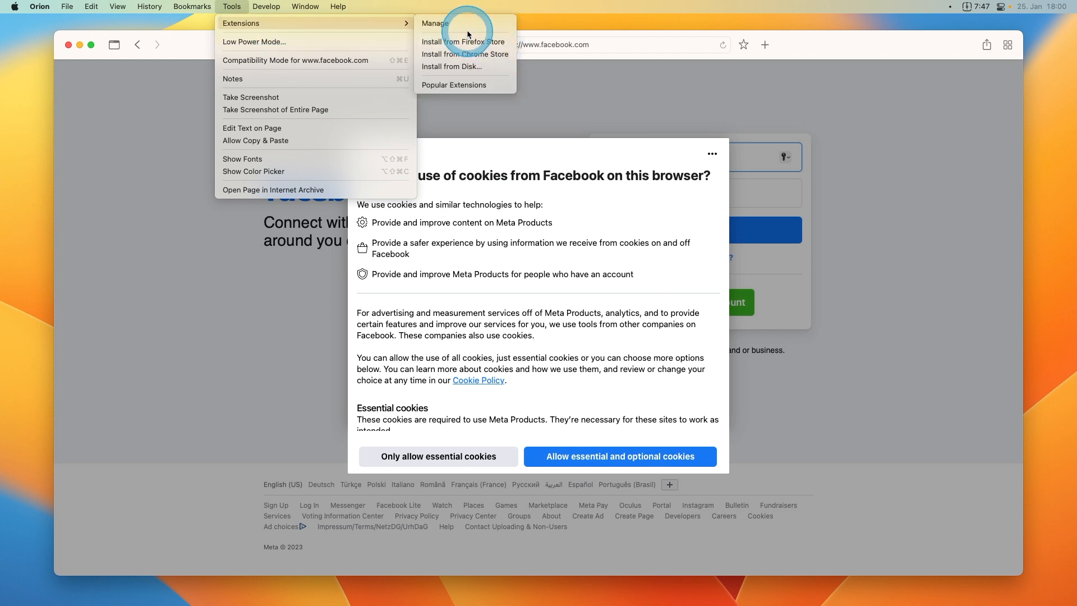
click(476, 59)
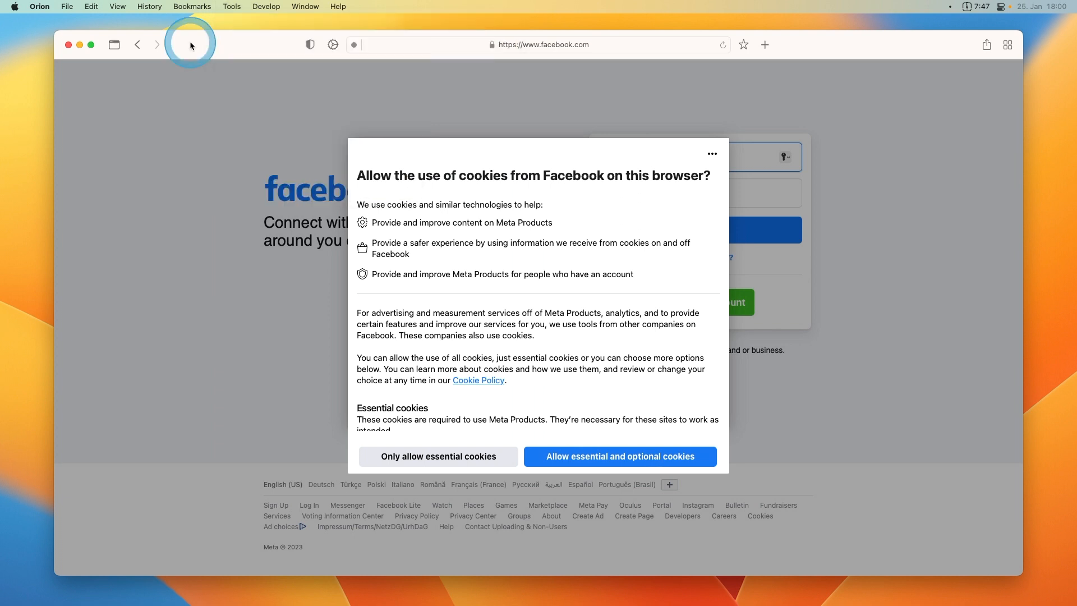
click(119, 6)
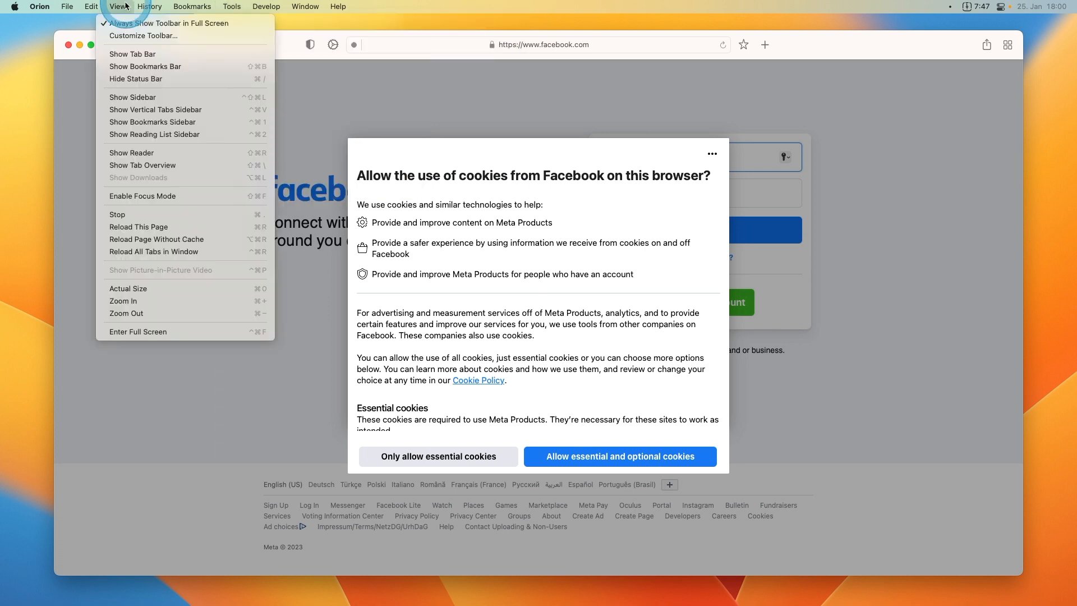
click(146, 196)
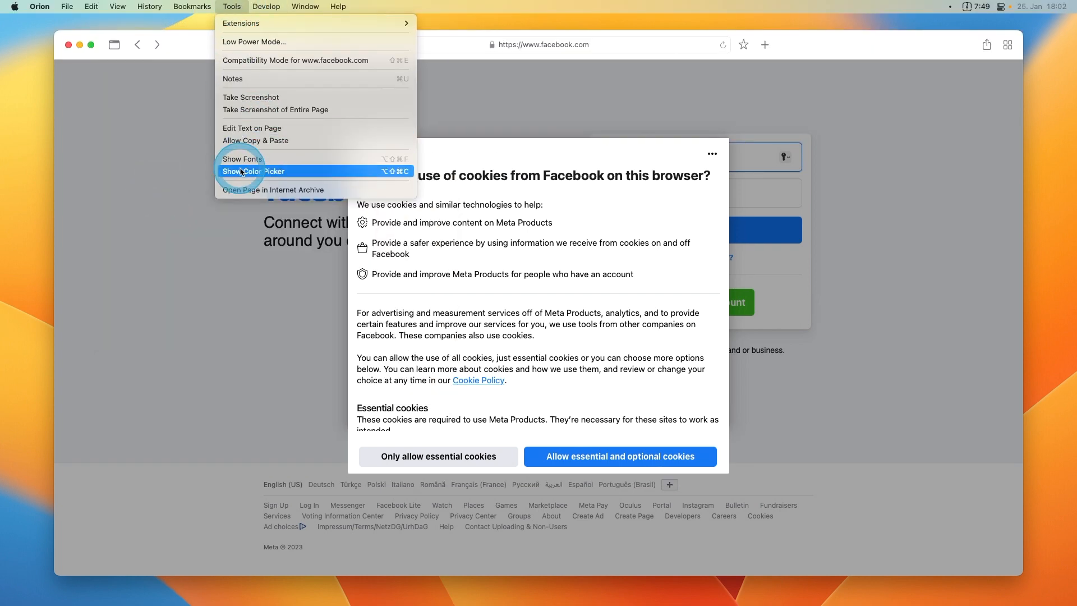
Review the Color Picker and Internet Archive page tools and the sharing destinations for the Facebook page.
click(256, 190)
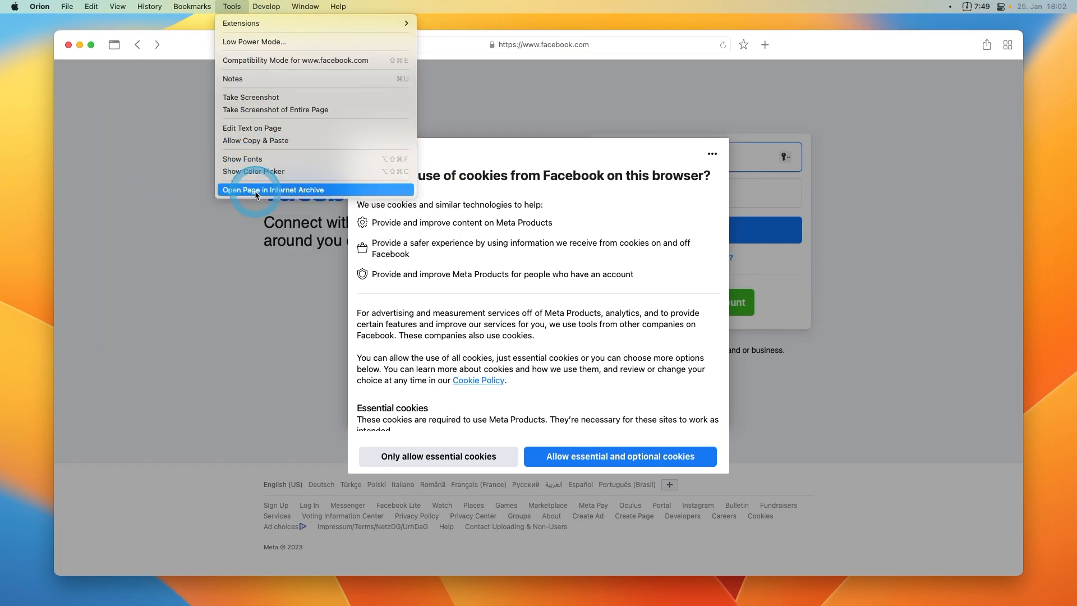
click(263, 130)
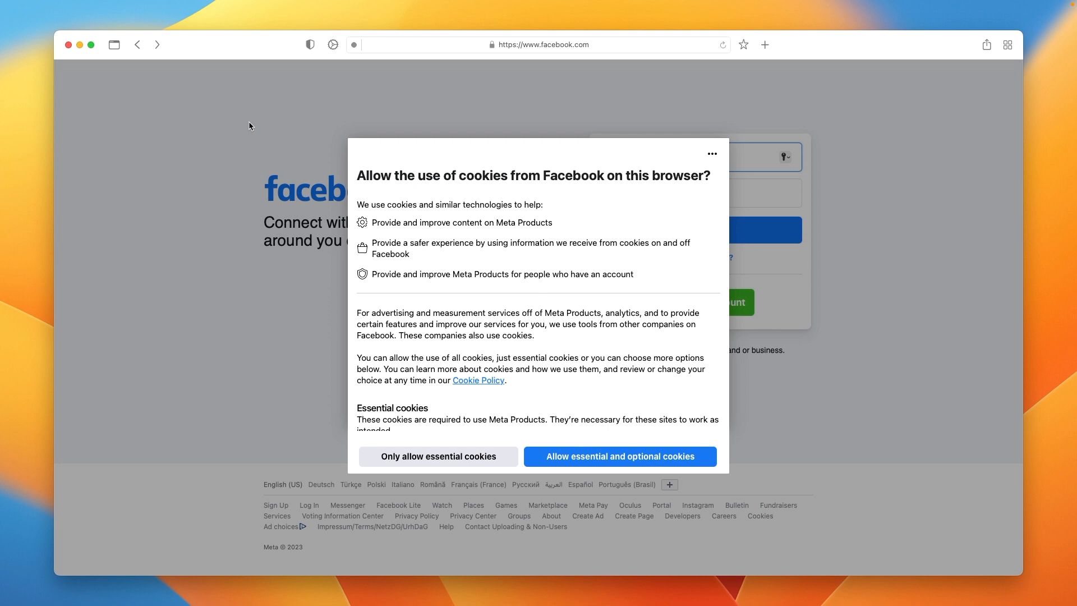
click(988, 50)
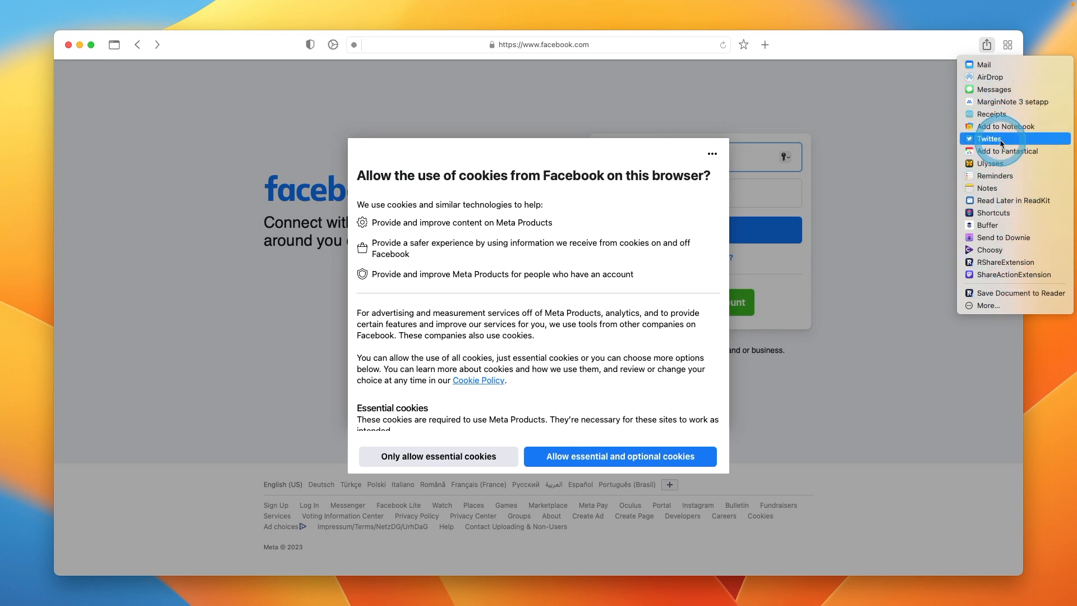
click(874, 48)
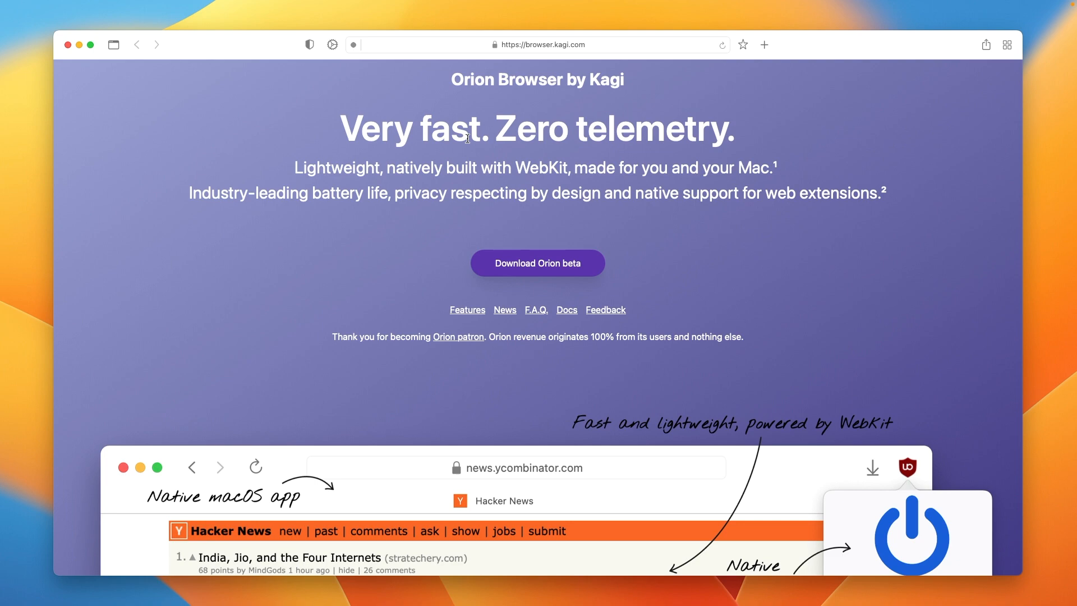
Examine Orion's product page at browser.kagi.com, including its extension support, privacy comparison table and download options.
scroll(348, 253, down, 15)
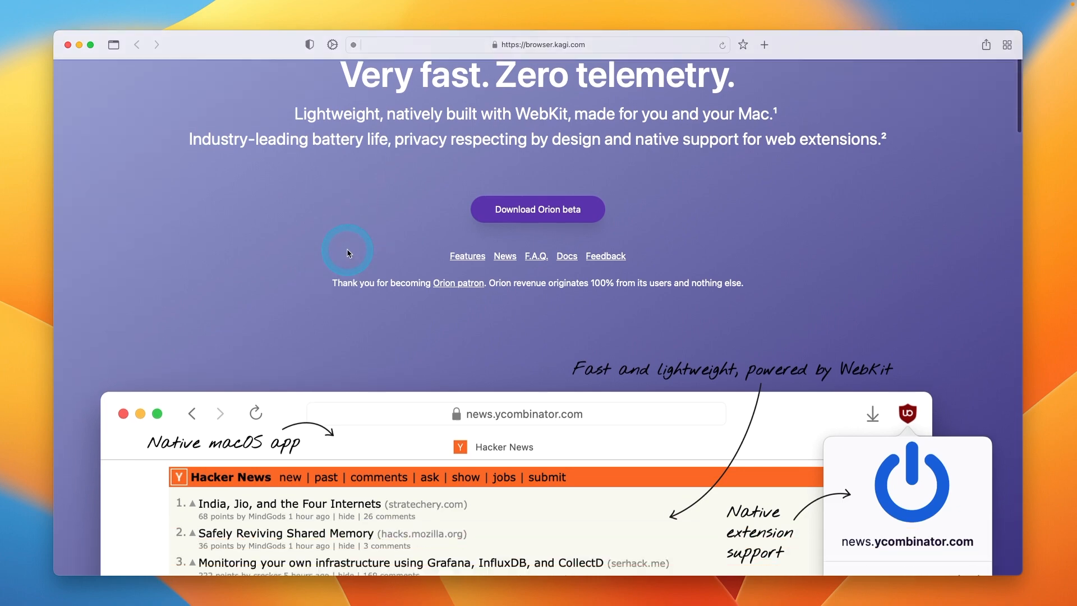
scroll(347, 251, down, 10)
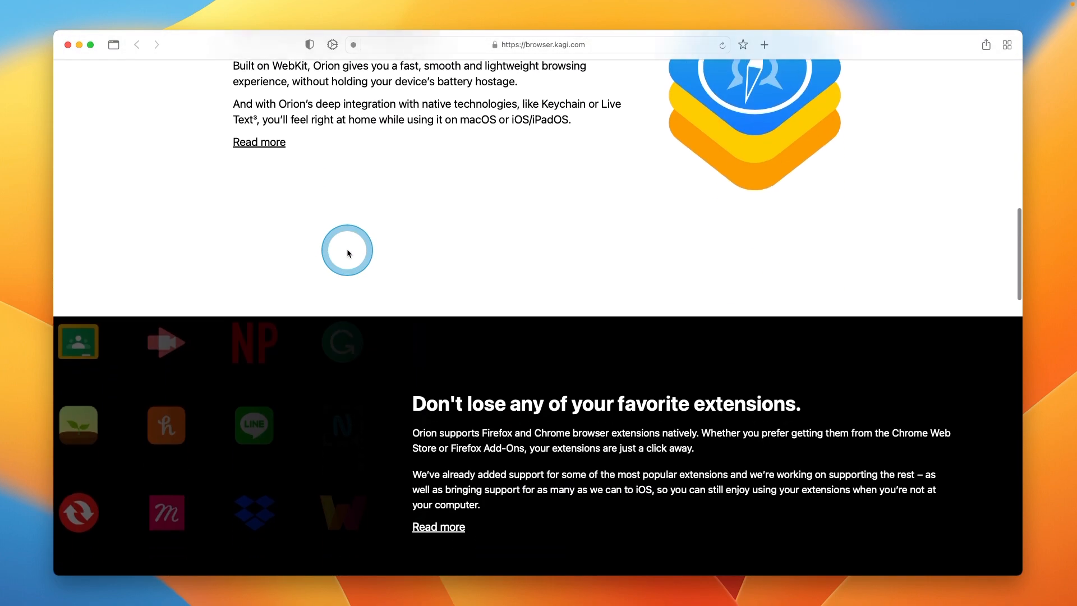
scroll(348, 253, down, 3)
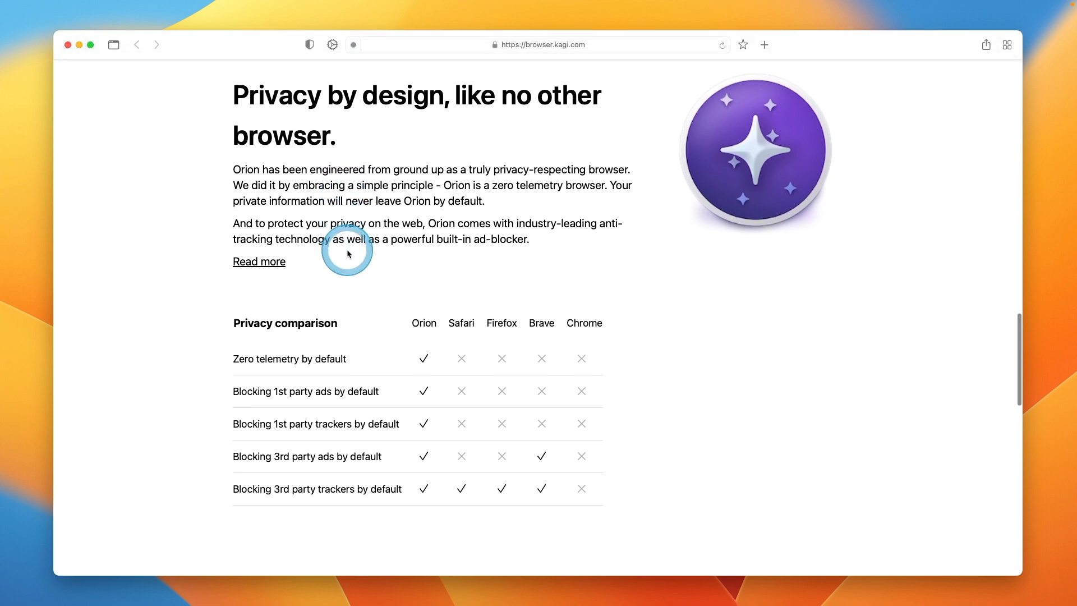
scroll(346, 254, down, 1)
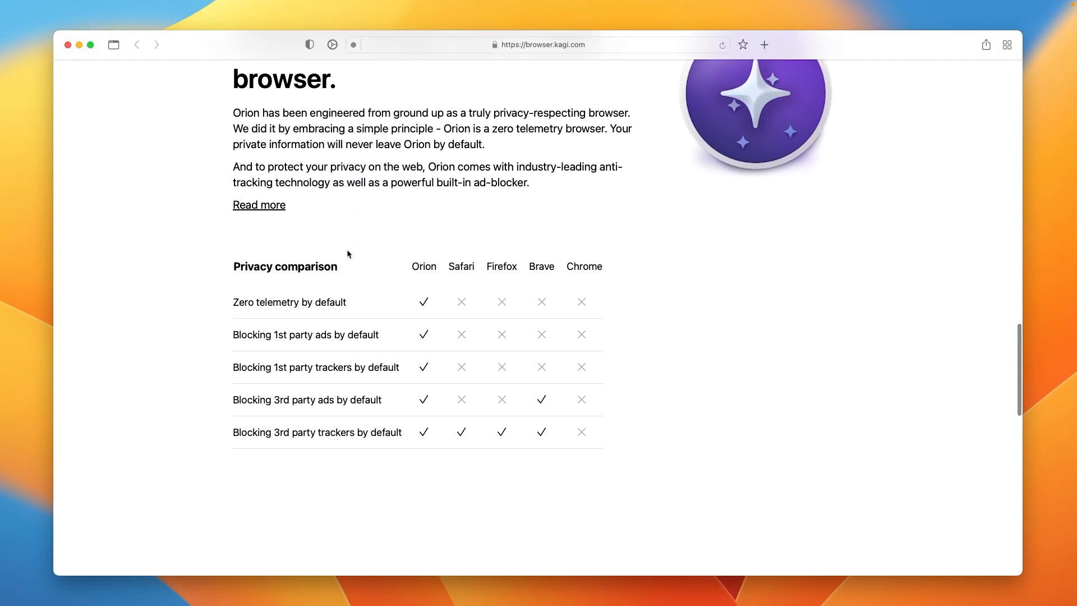
scroll(347, 253, down, 12)
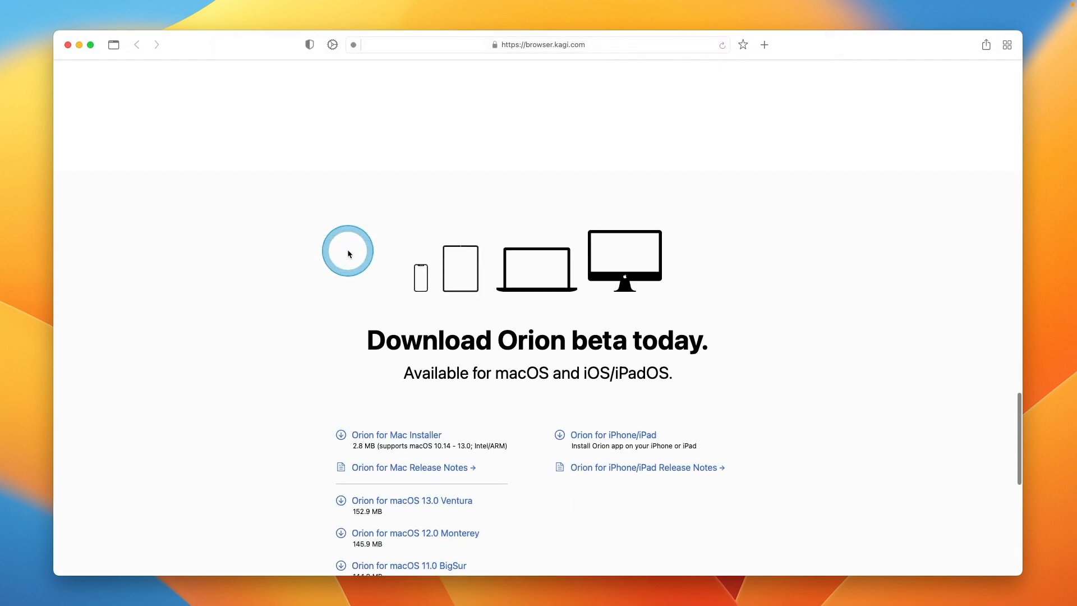
scroll(348, 254, down, 15)
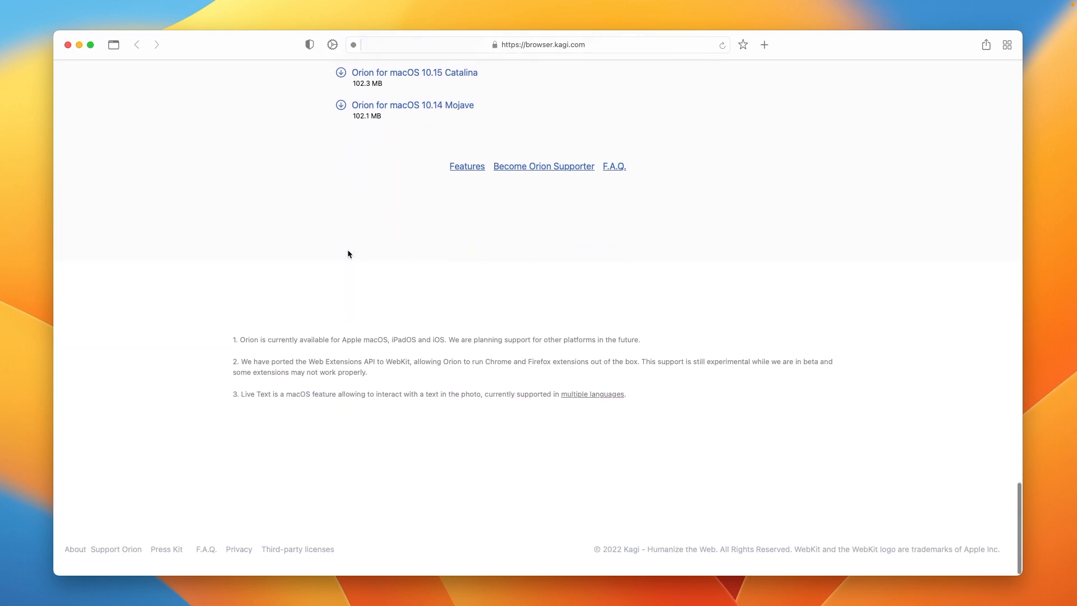
scroll(348, 254, up, 3)
scroll(347, 253, up, 3)
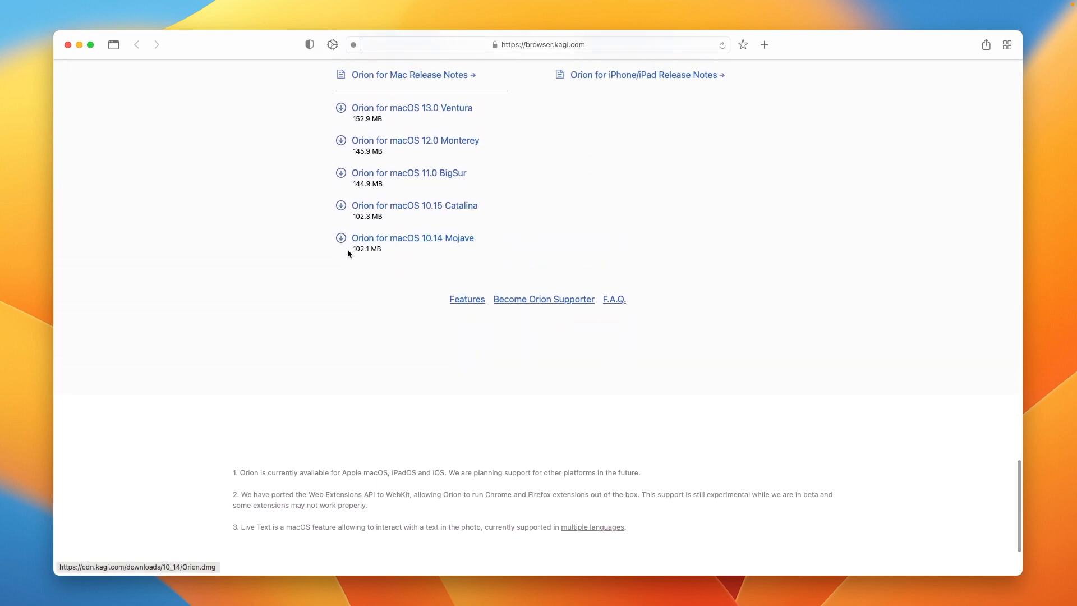
scroll(348, 252, up, 20)
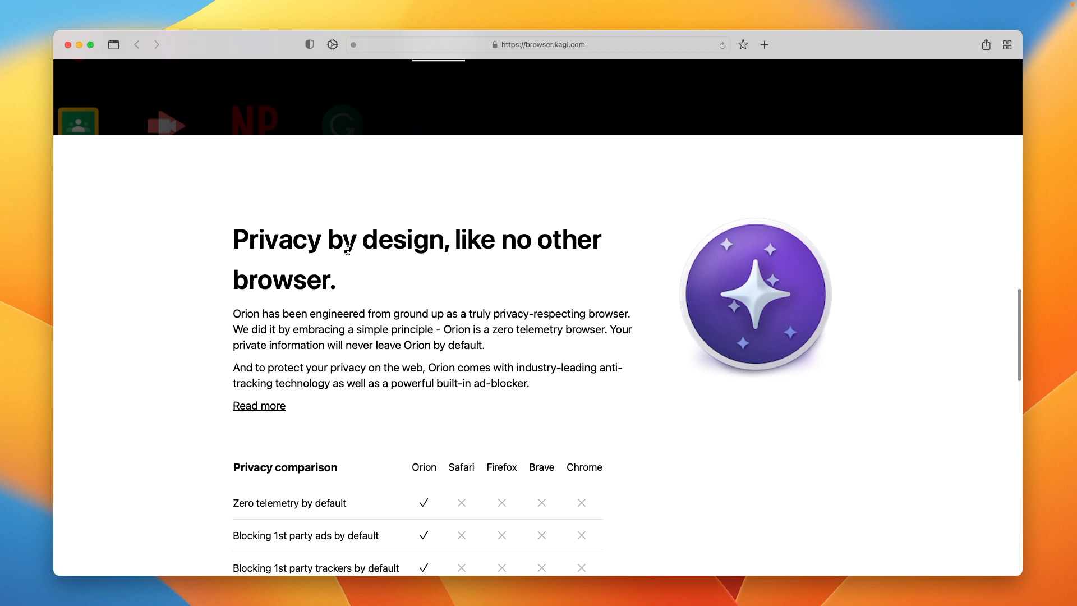
Review the earlier part of Orion's product page again, including the Certified snappy section on WebKit performance.
scroll(348, 250, up, 20)
scroll(348, 254, up, 4)
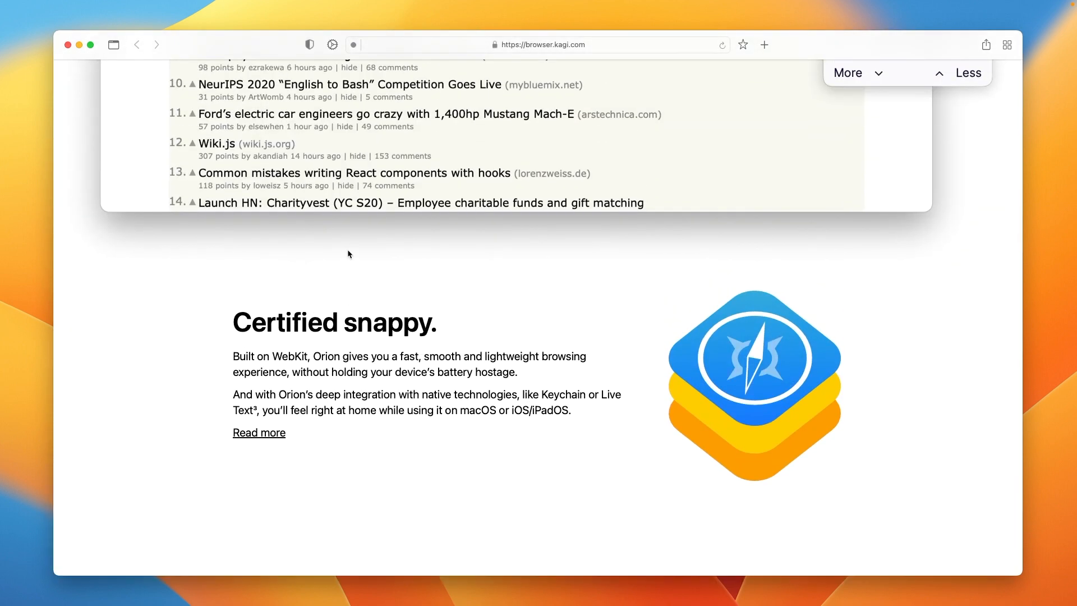
scroll(348, 254, up, 15)
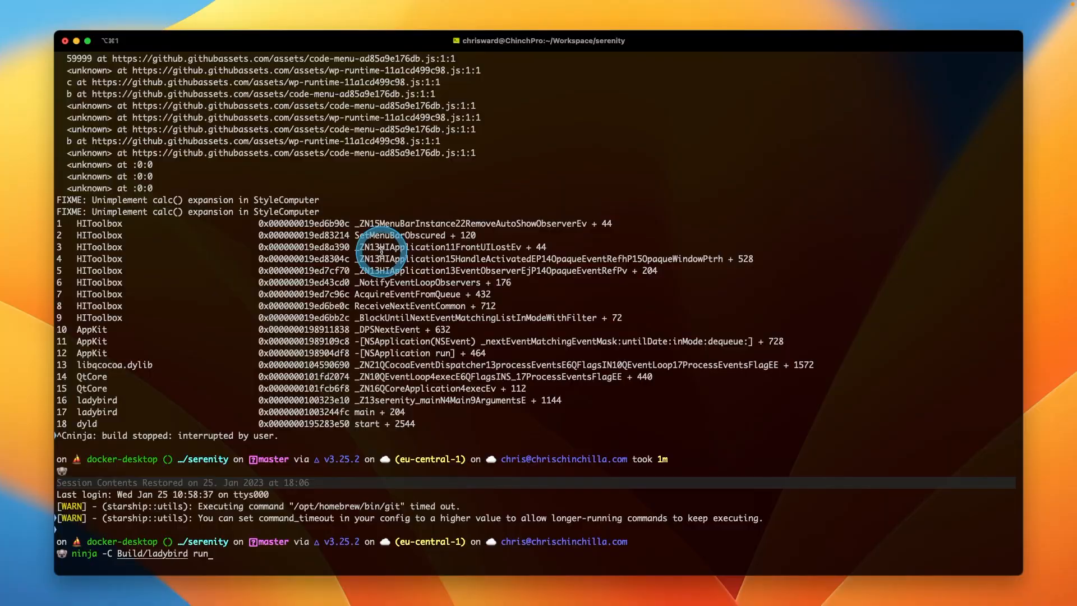
Switch to the terminal, launch Ladybird with ninja -C Build/ladybird run, and load its SerenityOS home page.
key(Up)
key(Return)
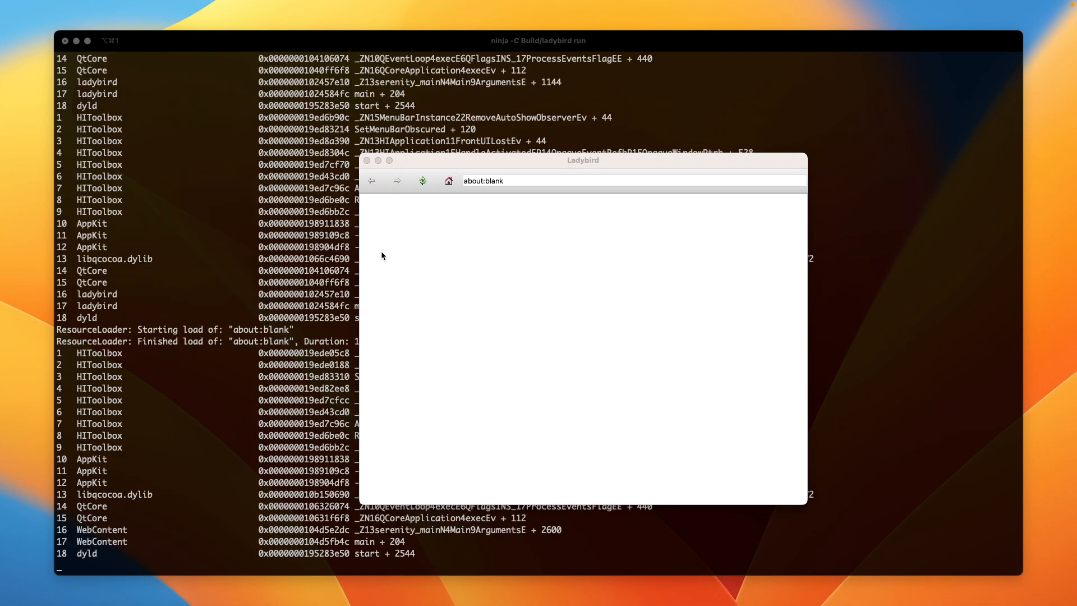
drag(472, 162, 335, 129)
click(372, 149)
click(311, 148)
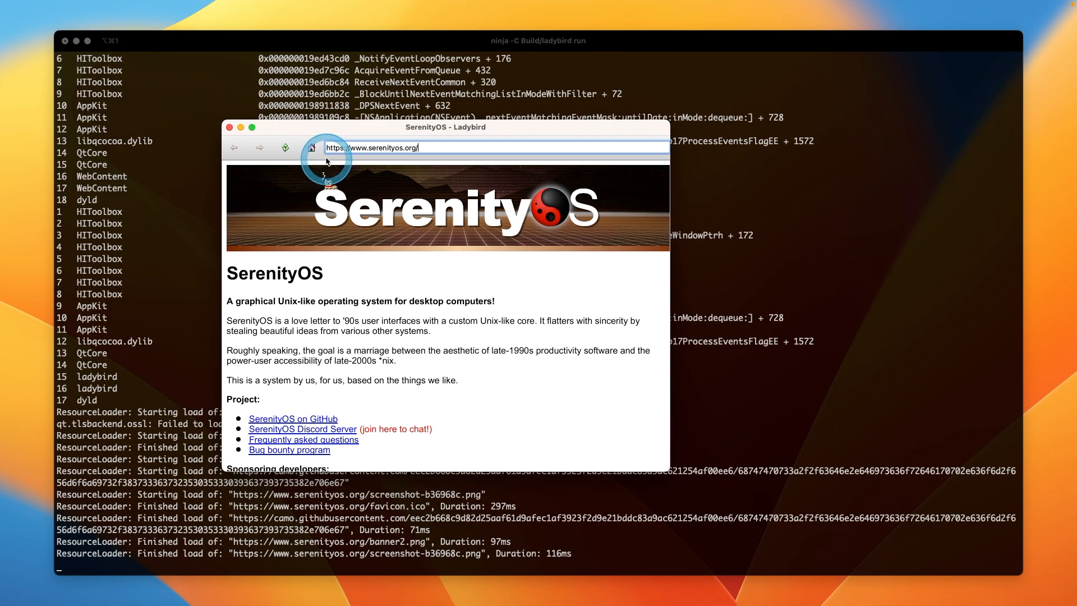
Reposition and enlarge the Ladybird window, and review the SerenityOS page from its project links to the desktop screenshot.
drag(317, 132, 243, 110)
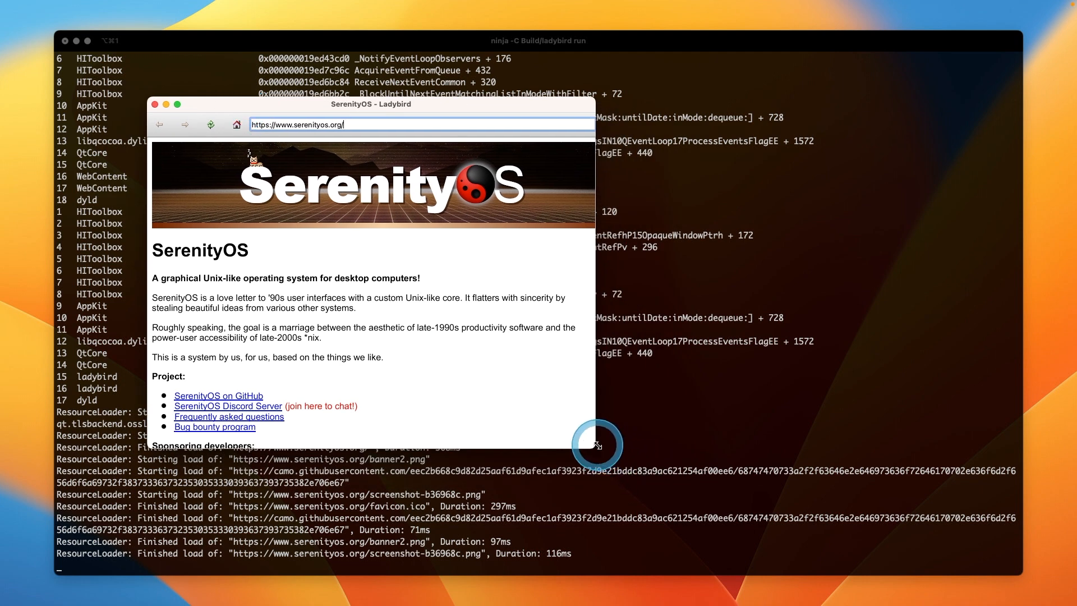
drag(602, 449, 785, 524)
scroll(447, 477, down, 10)
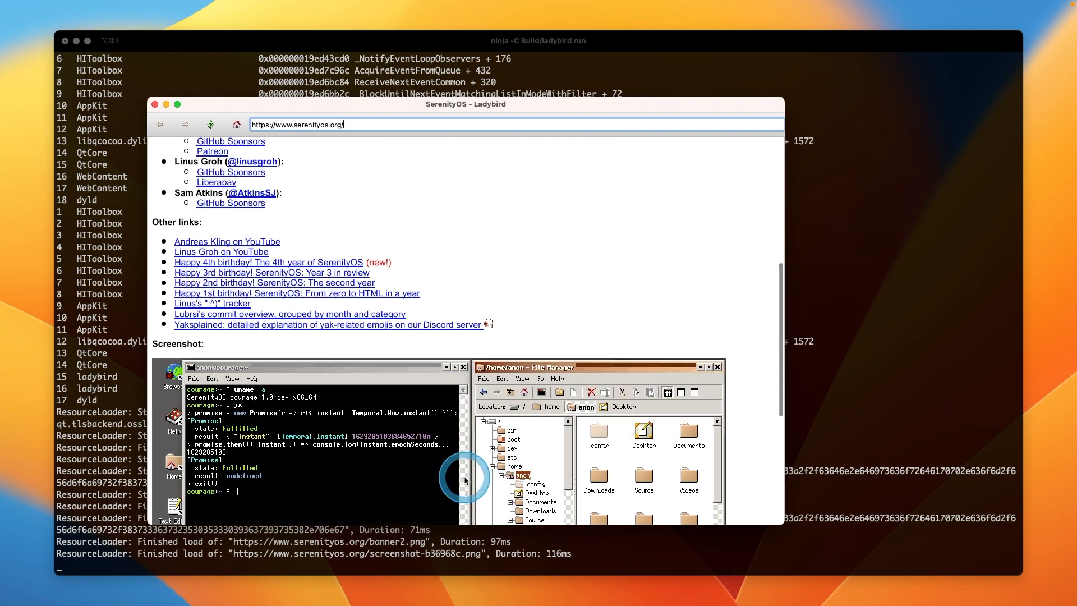
scroll(465, 480, down, 6)
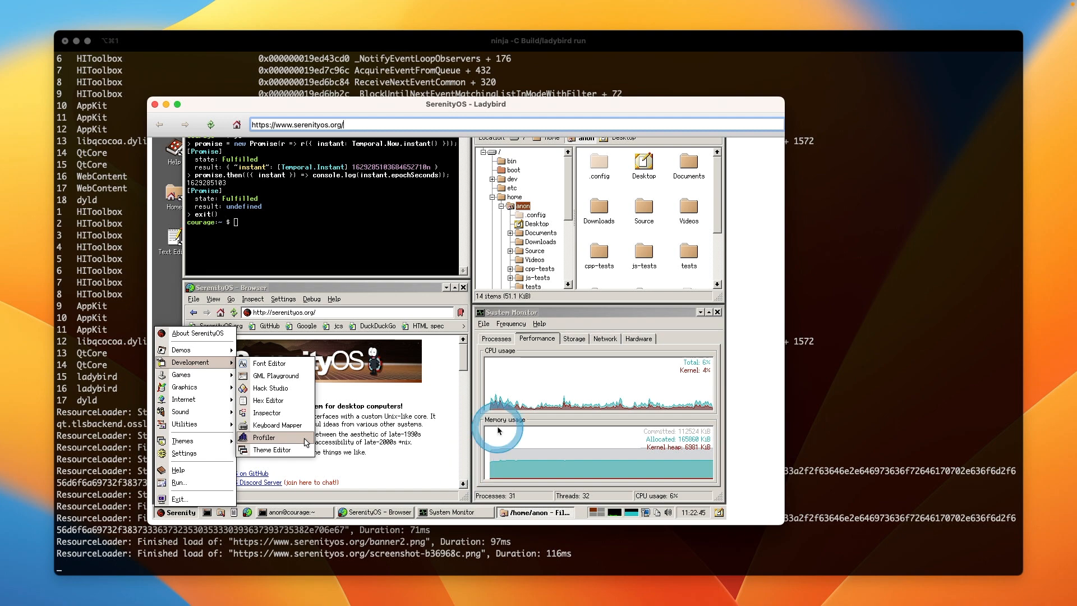
scroll(448, 428, up, 15)
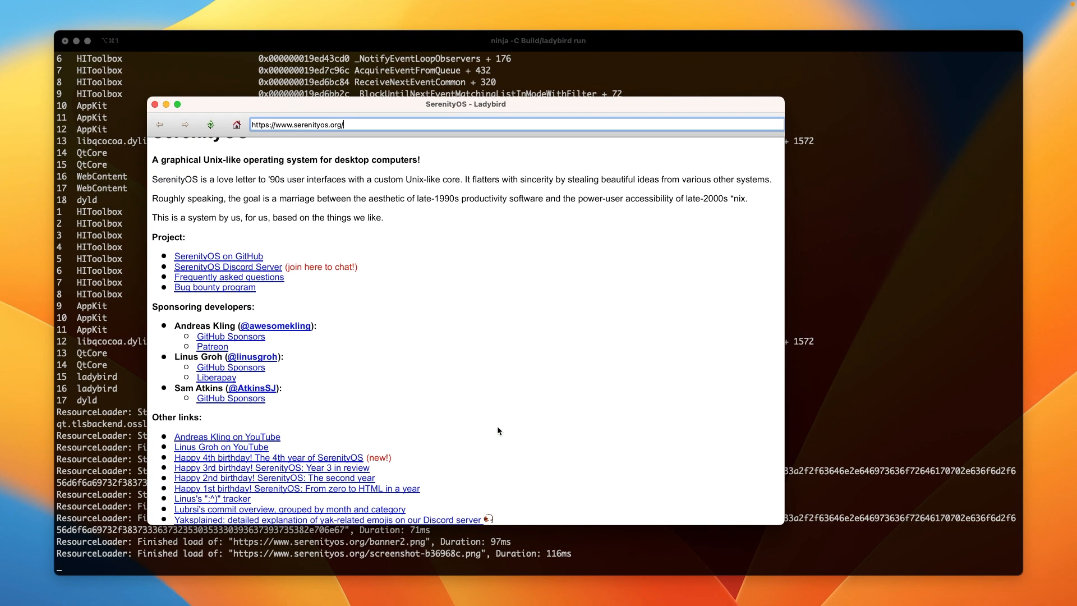
scroll(498, 431, up, 3)
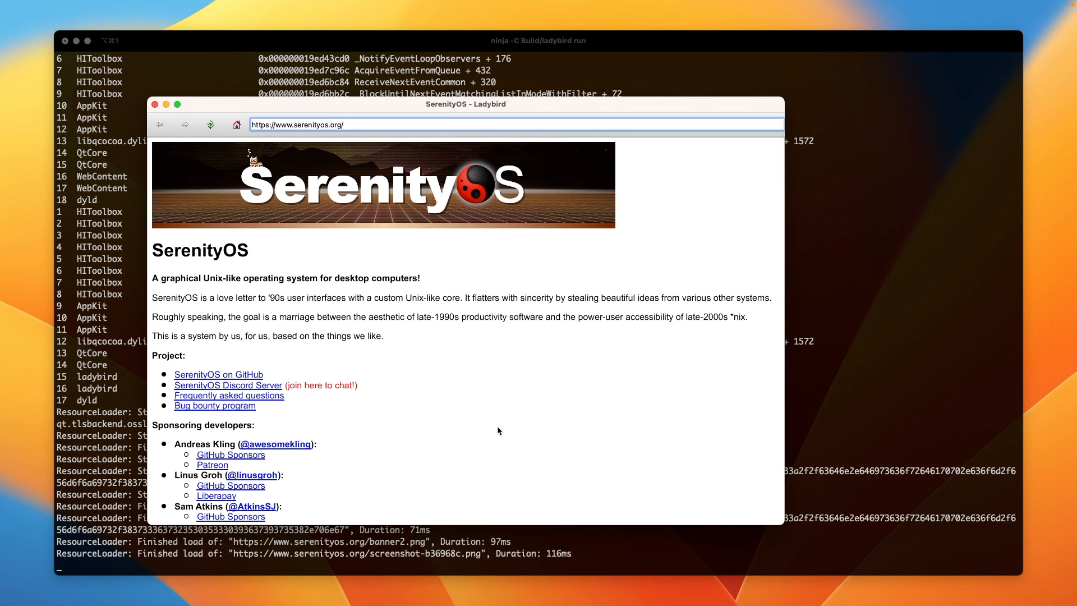